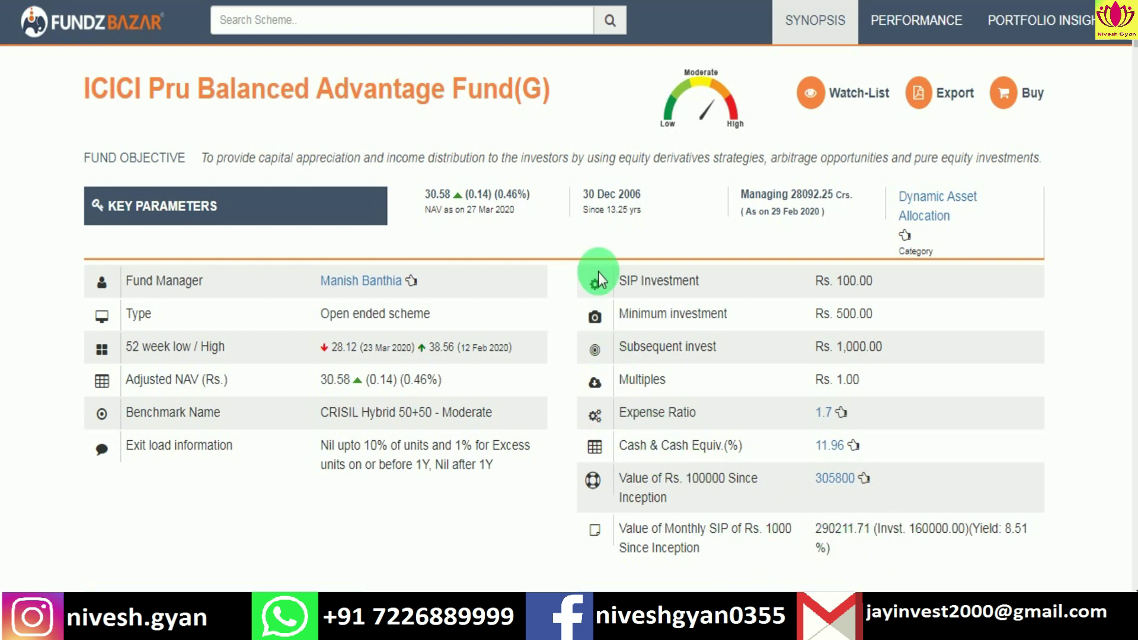
Step: Scroll through the fund's Performance and Annual Returns tables and back up
scroll(553, 287, "down", 15)
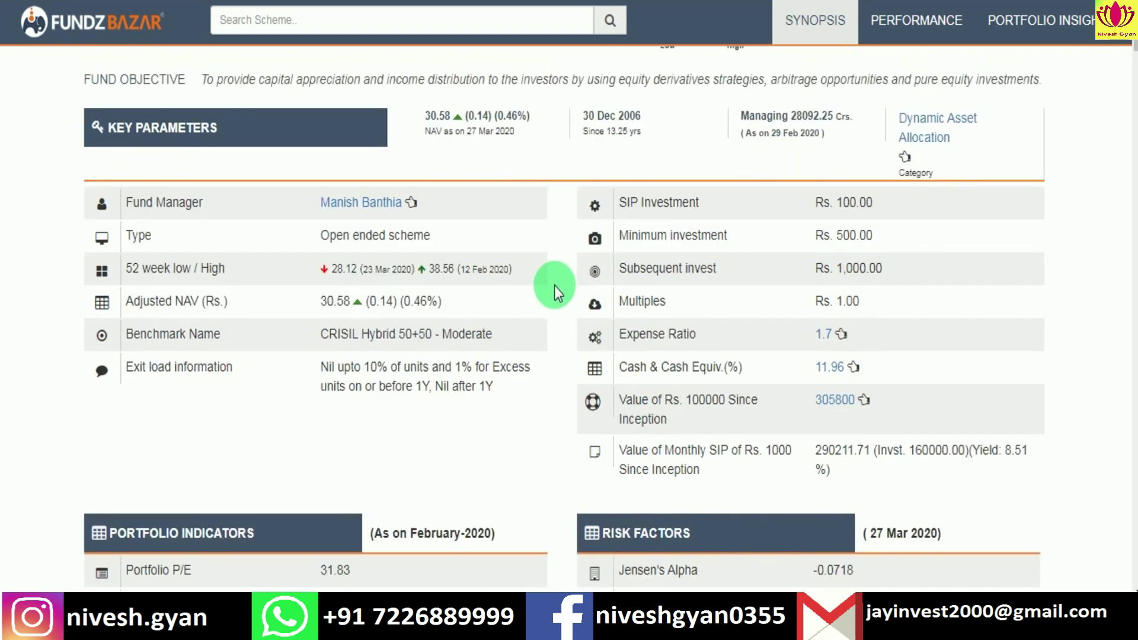
scroll(554, 287, "down", 15)
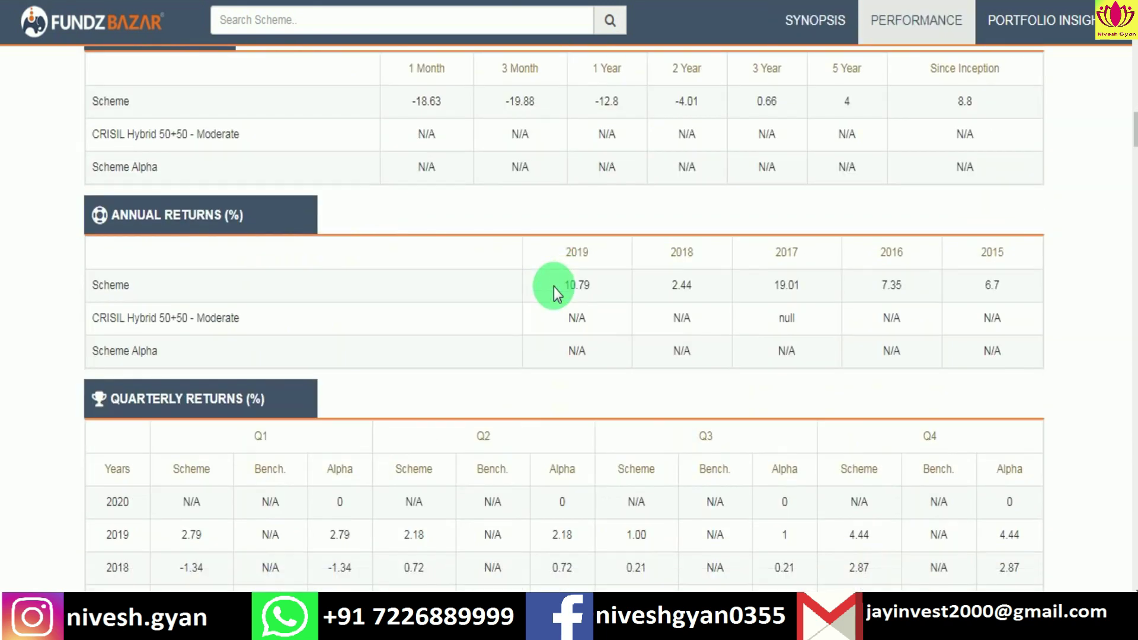
scroll(560, 286, "up", 8)
scroll(560, 286, "up", 10)
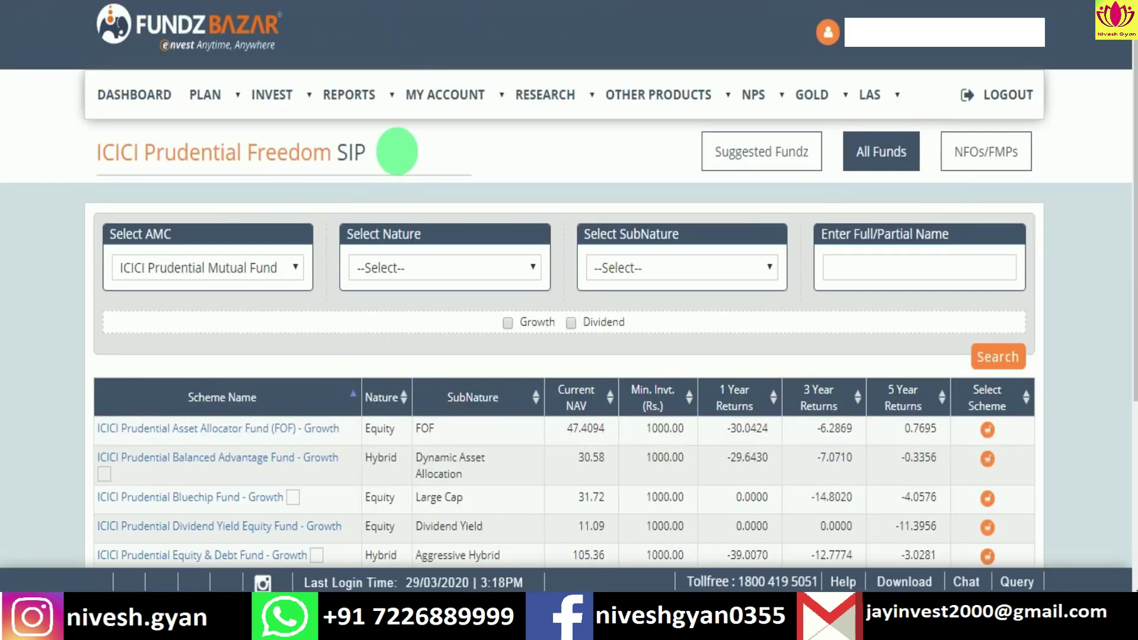
Step: Filter the Freedom SIP scheme list to Equity as the fund nature
left_click(515, 272)
left_click(445, 303)
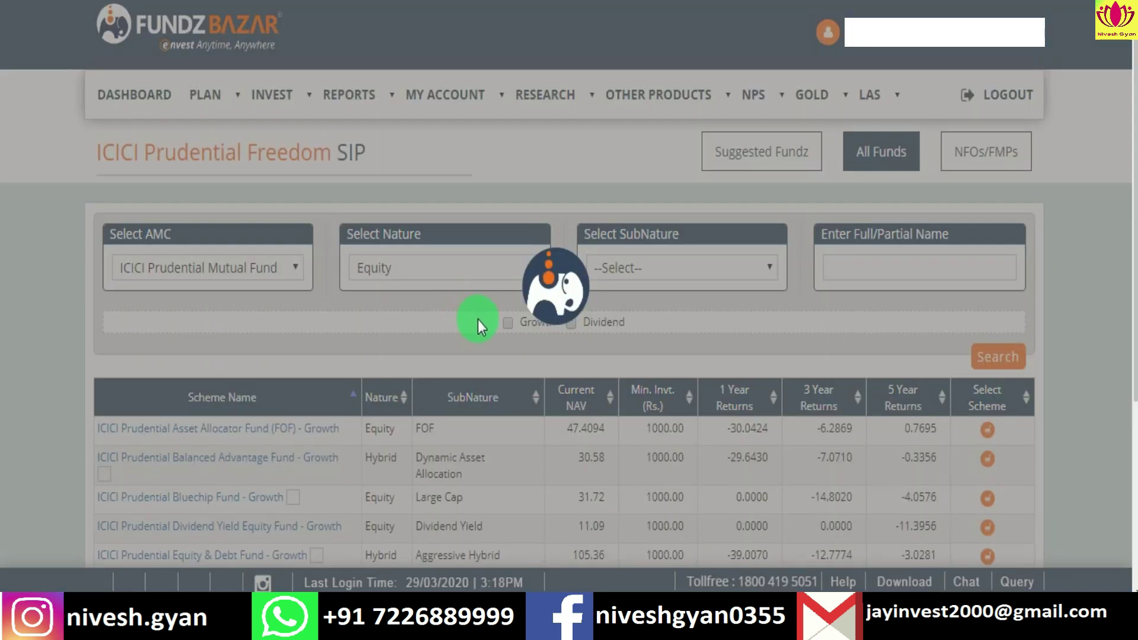
scroll(494, 325, "down", 5)
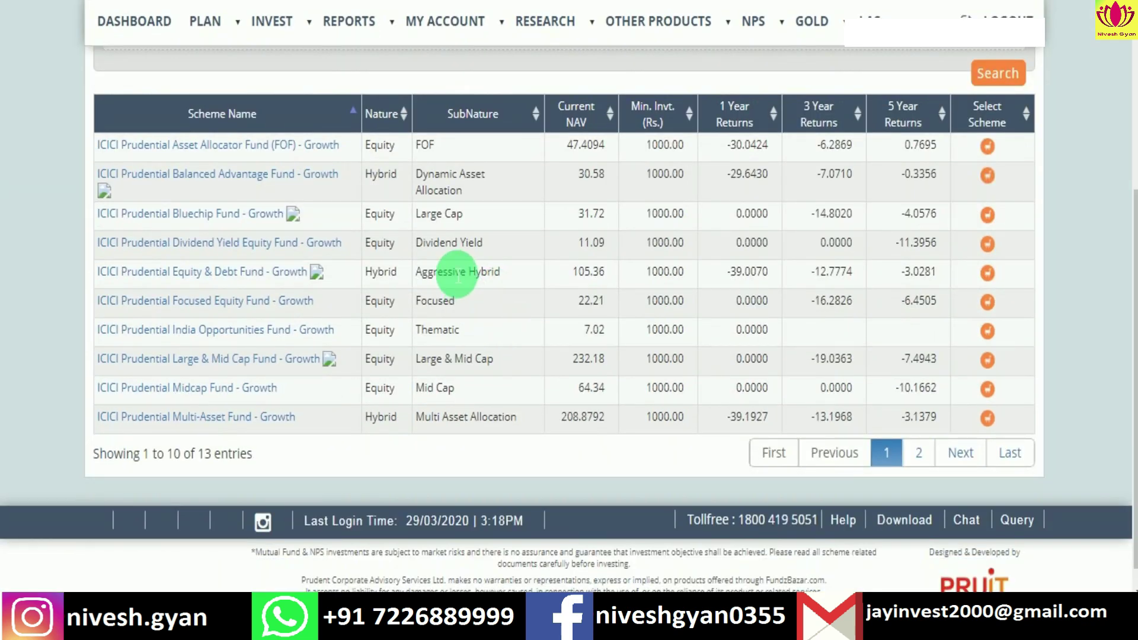
scroll(503, 376, "up", 5)
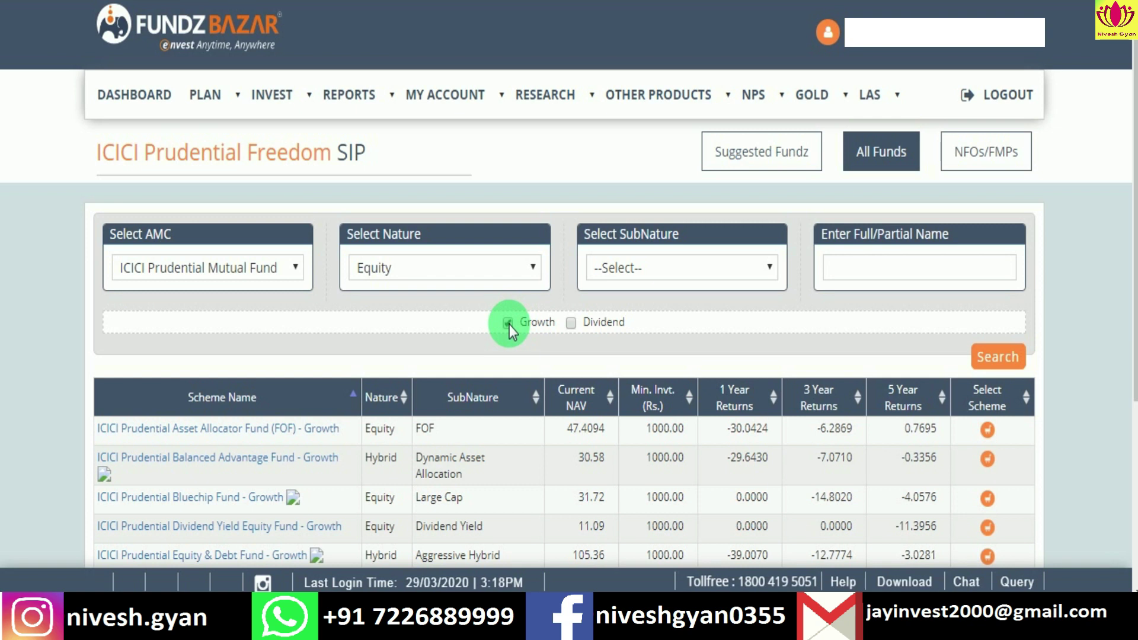
Step: Search the Multi Cap sub-category and submit ICICI Prudential Multicap Fund - Growth
left_click(663, 266)
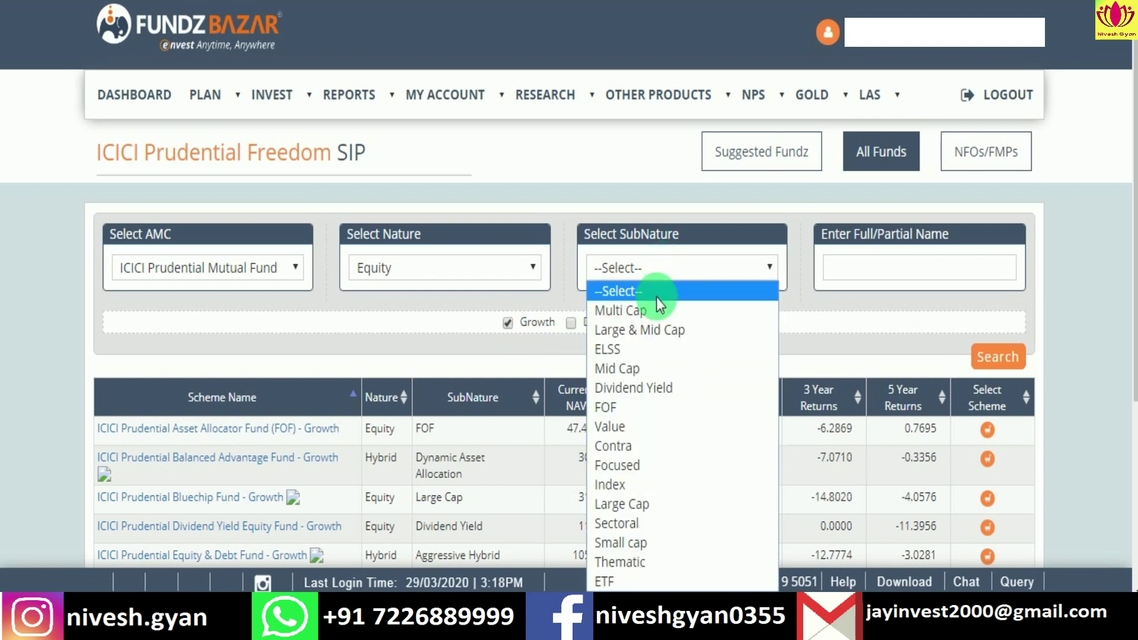
left_click(652, 368)
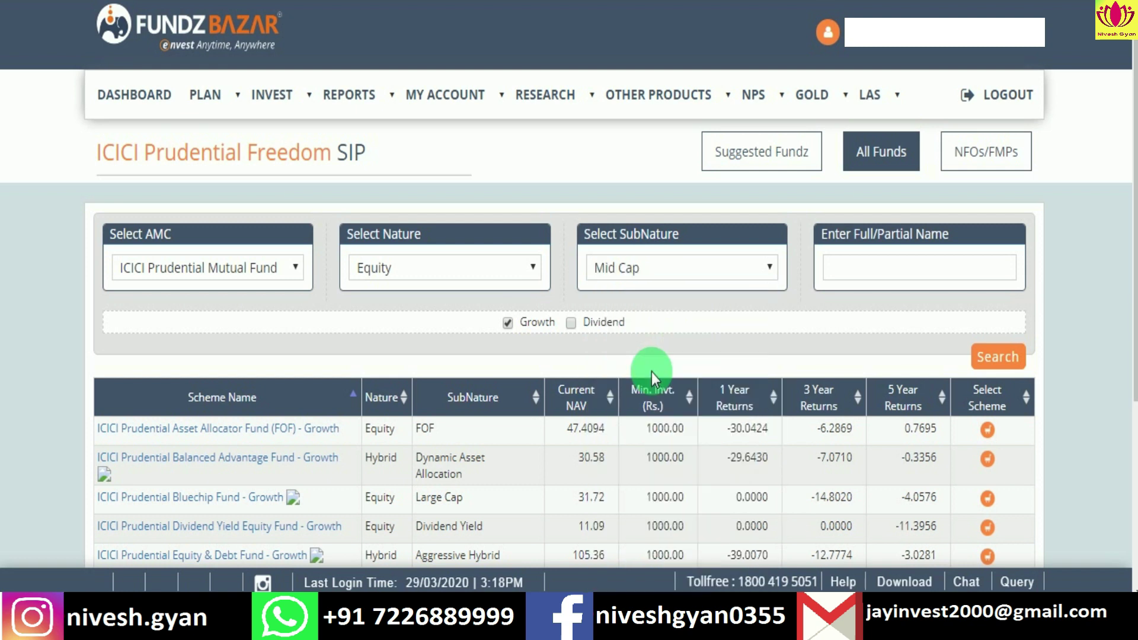
left_click(743, 265)
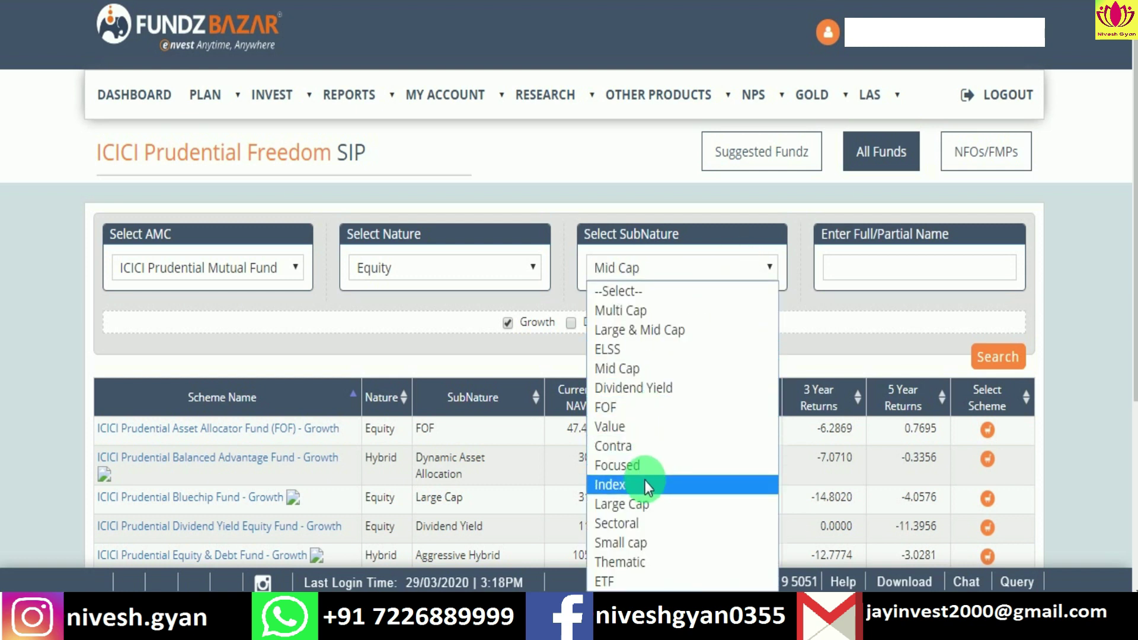
left_click(660, 312)
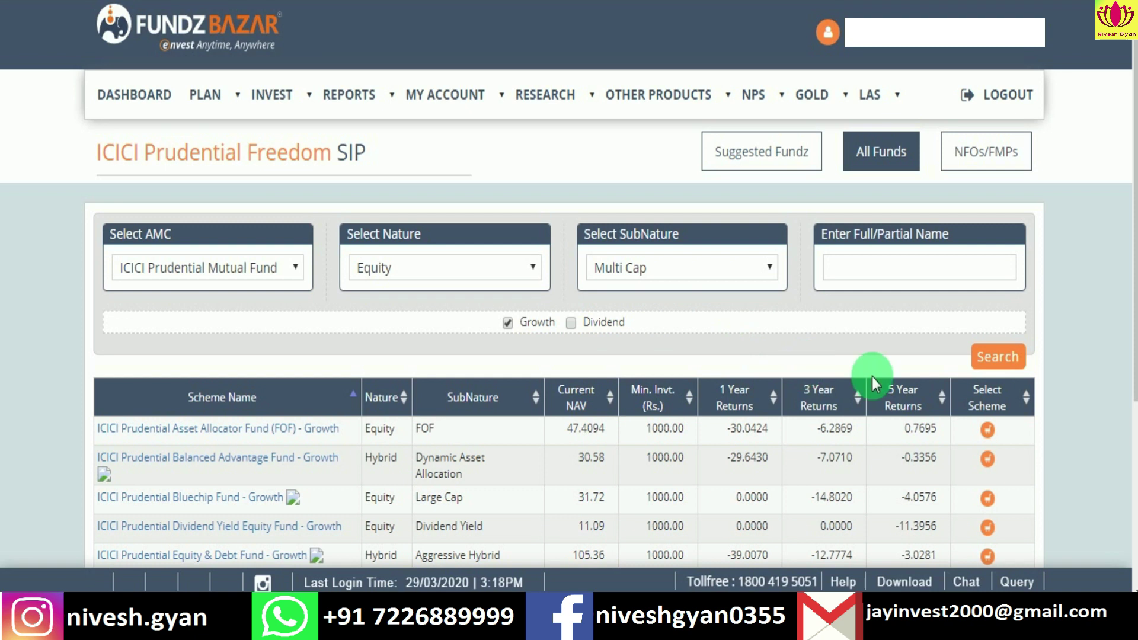
left_click(1000, 356)
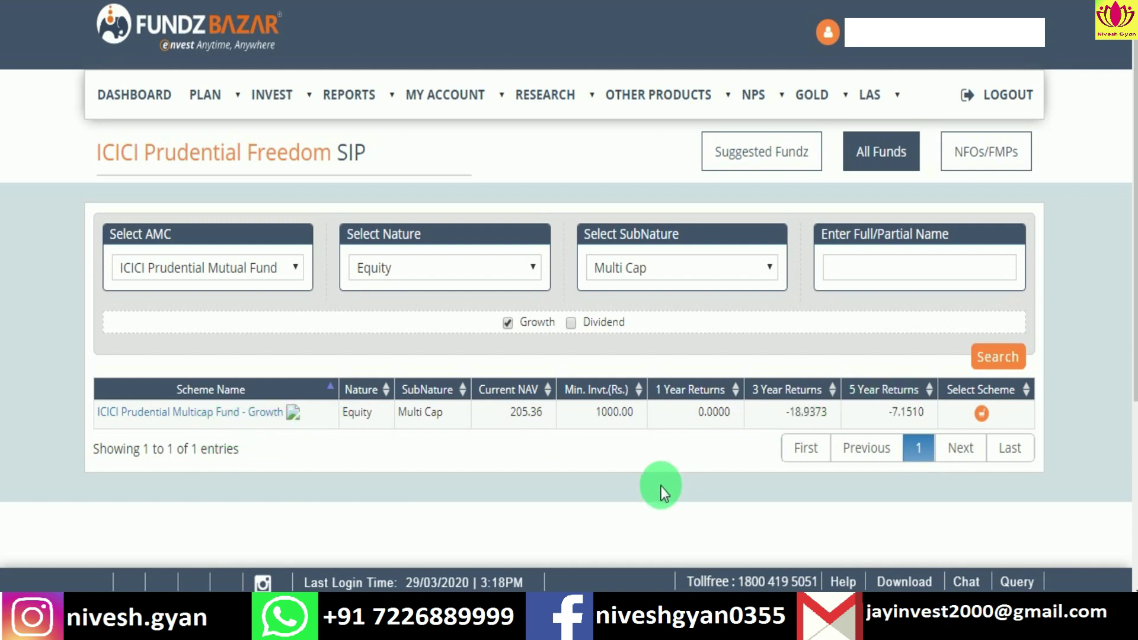
left_click(982, 414)
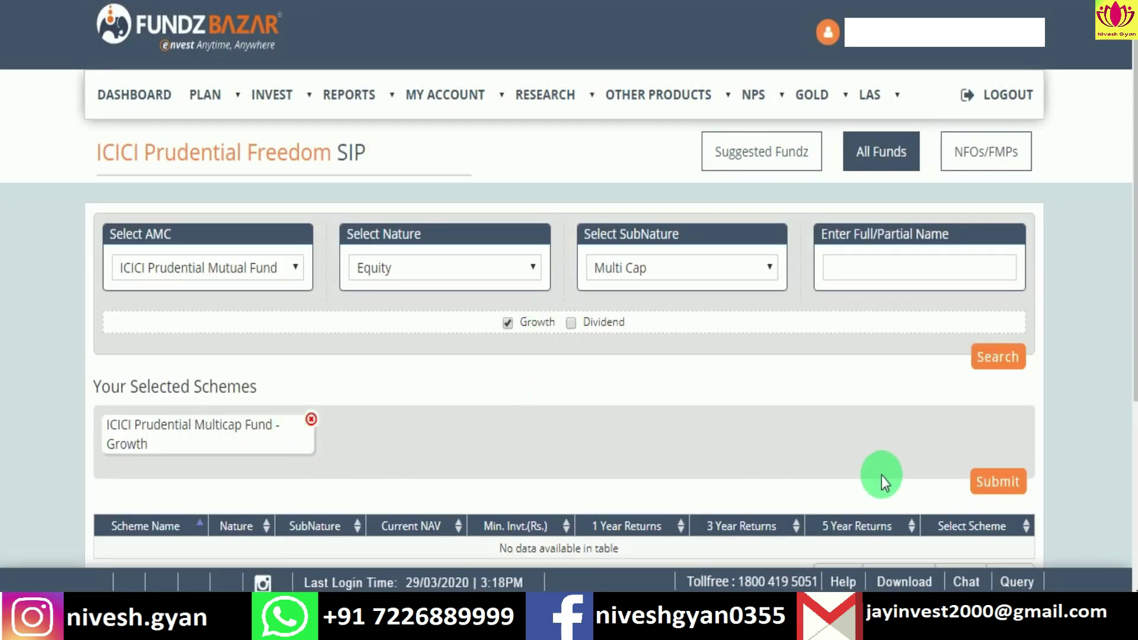
left_click(995, 479)
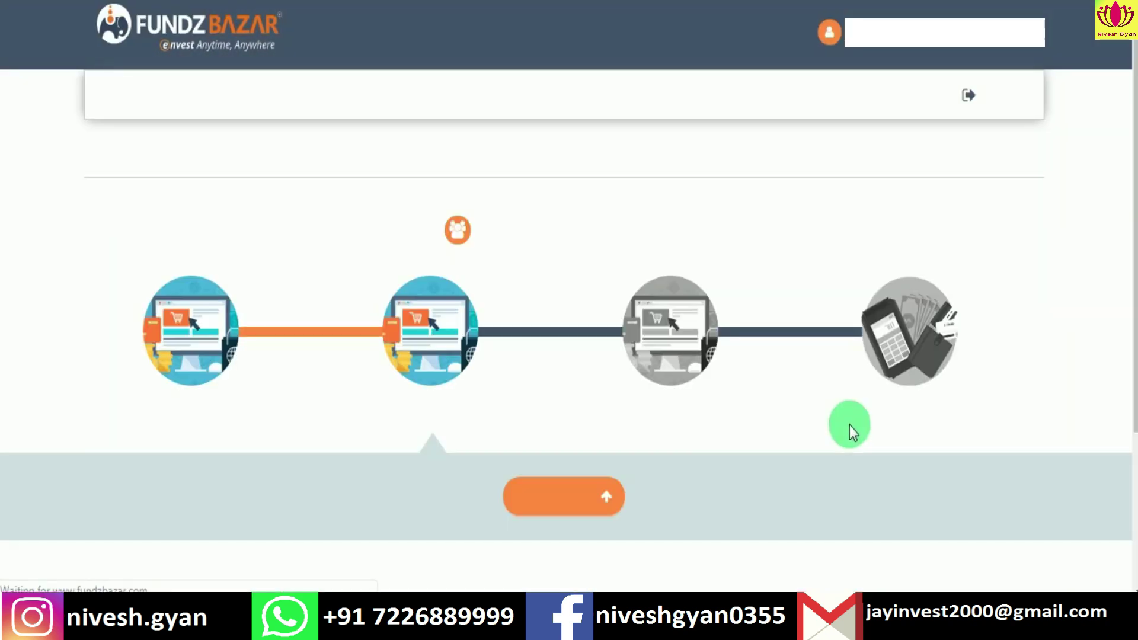
Step: Enter a SIP amount of ₹1000, leaving the investment goal as Nothing
scroll(698, 416, "down", 6)
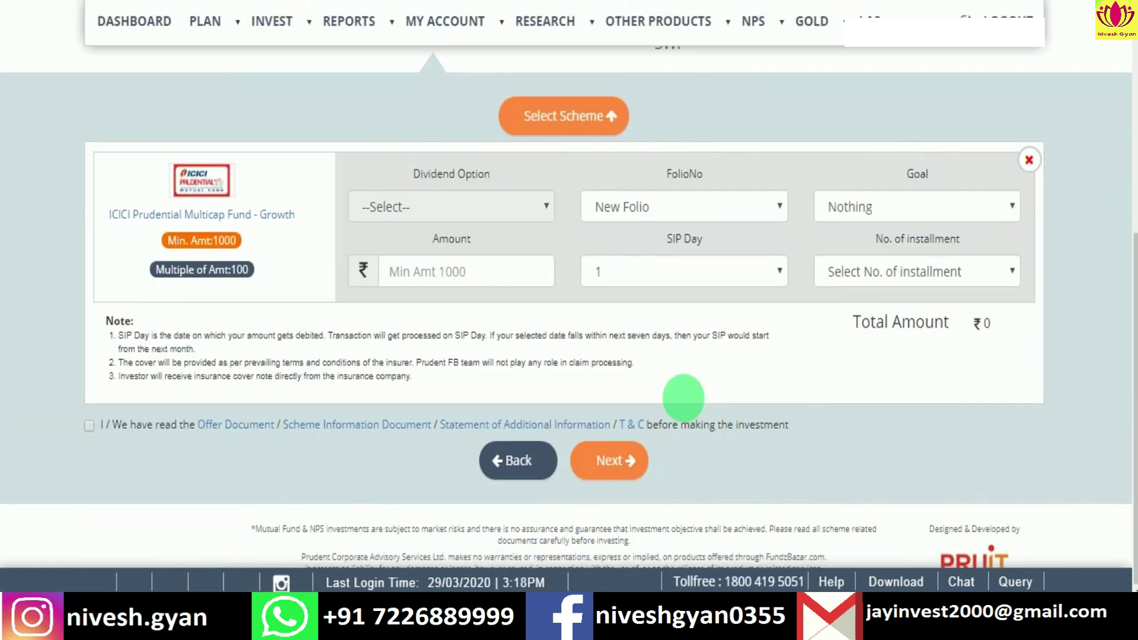
left_click(458, 277)
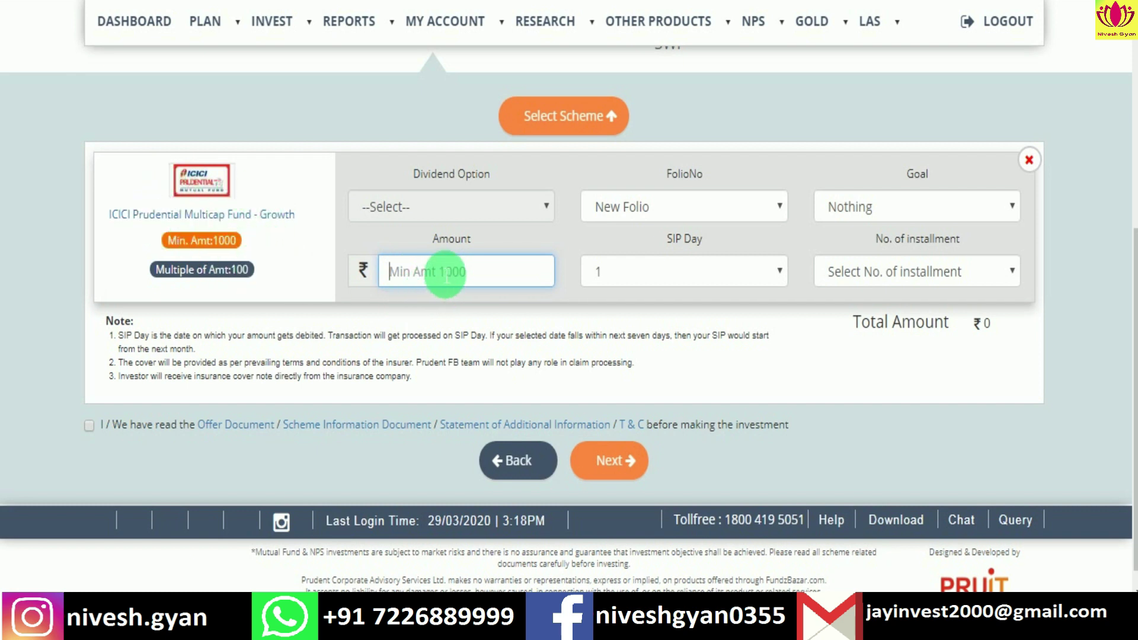
type("1000")
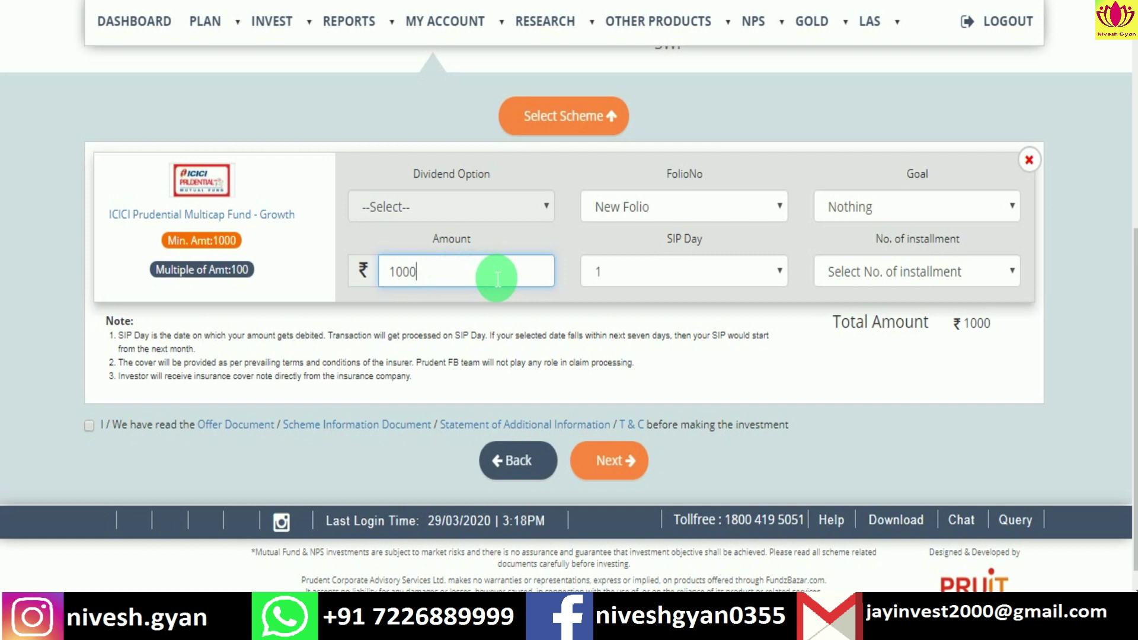
left_click(999, 209)
left_click(999, 209)
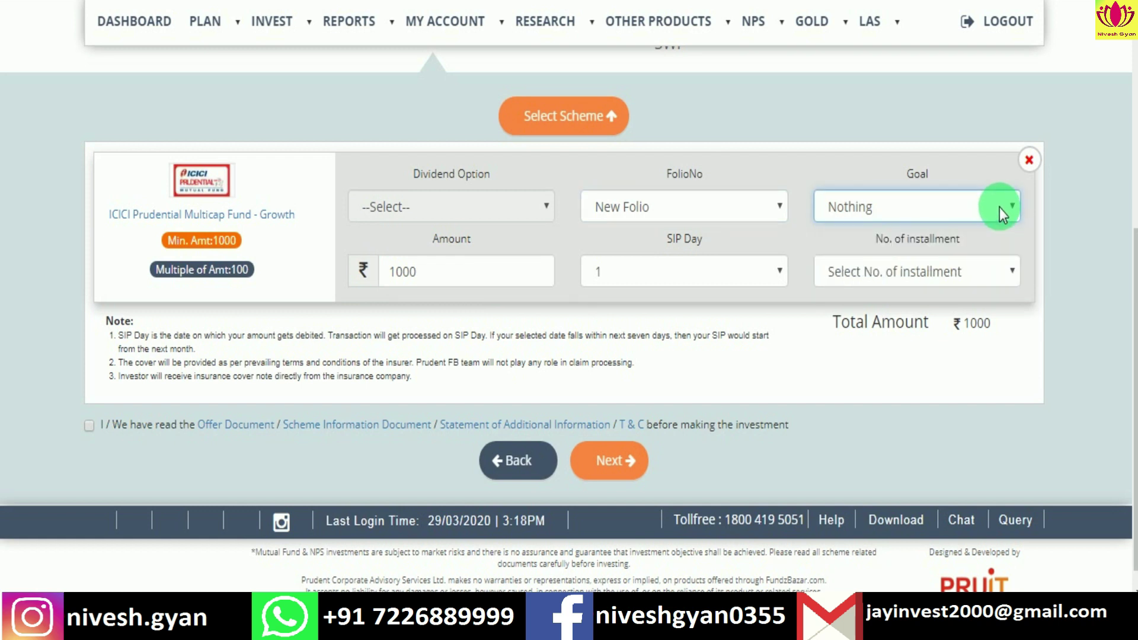
Step: Keep day 1 as the SIP debit day
left_click(767, 277)
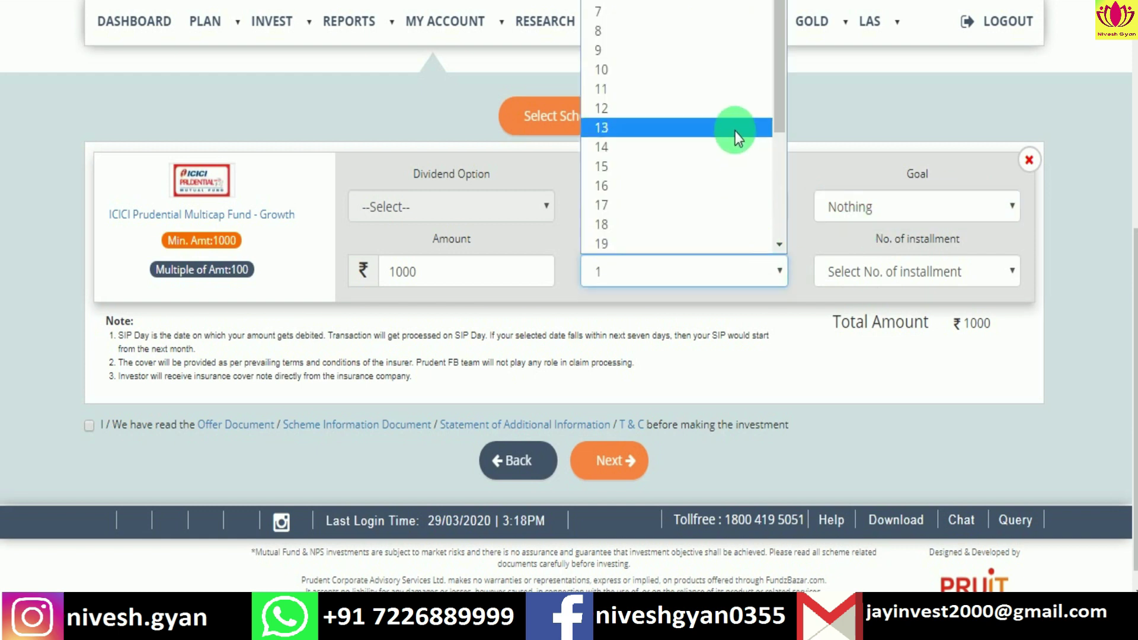
scroll(735, 130, "down", 3)
scroll(735, 131, "up", 3)
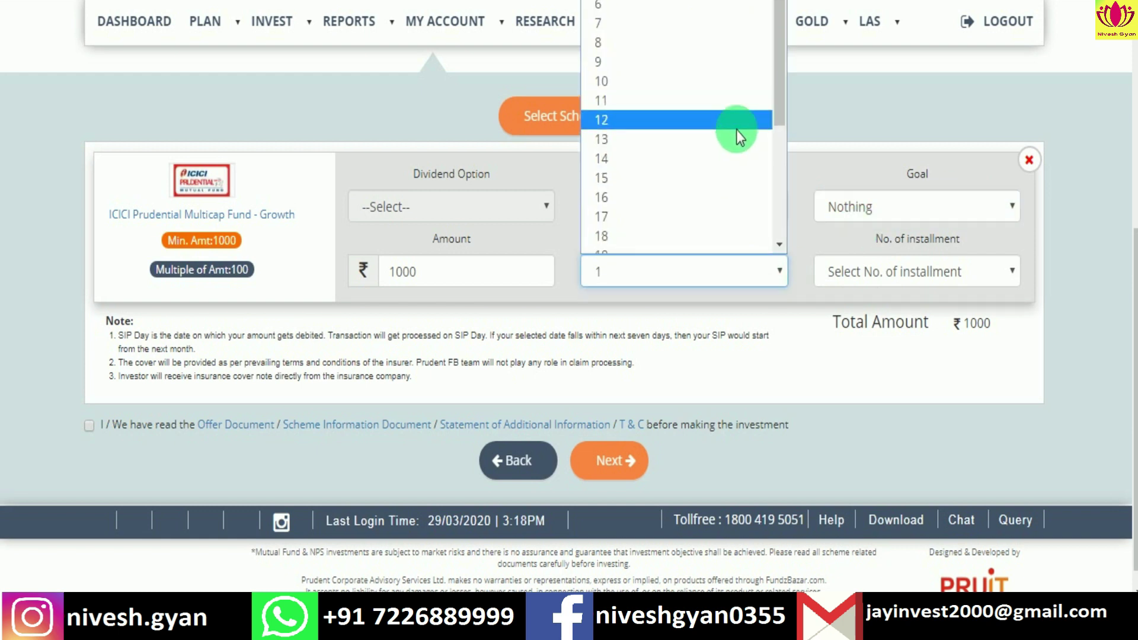
scroll(744, 155, "down", 3)
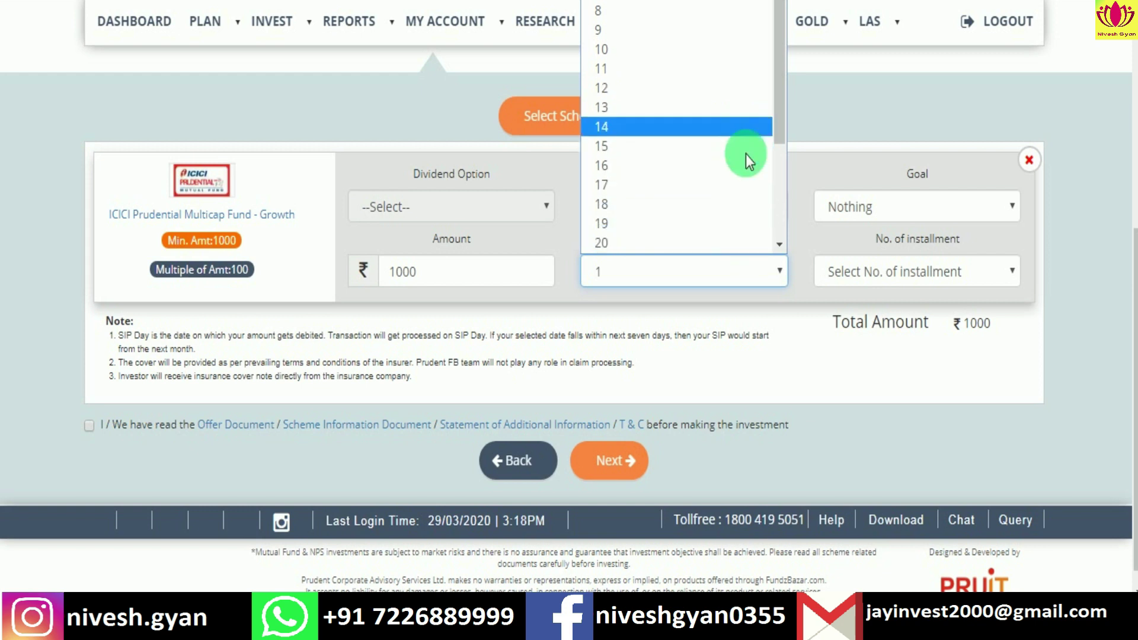
left_click(768, 271)
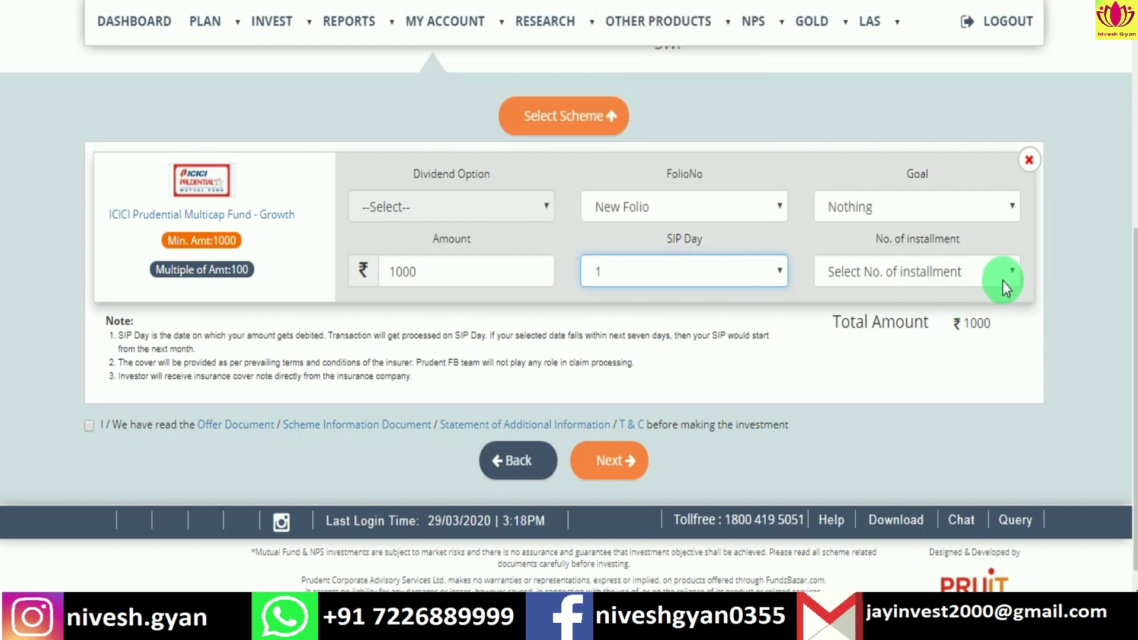
Step: Choose 180 instalments (15 Years), accept the terms and proceed
left_click(999, 261)
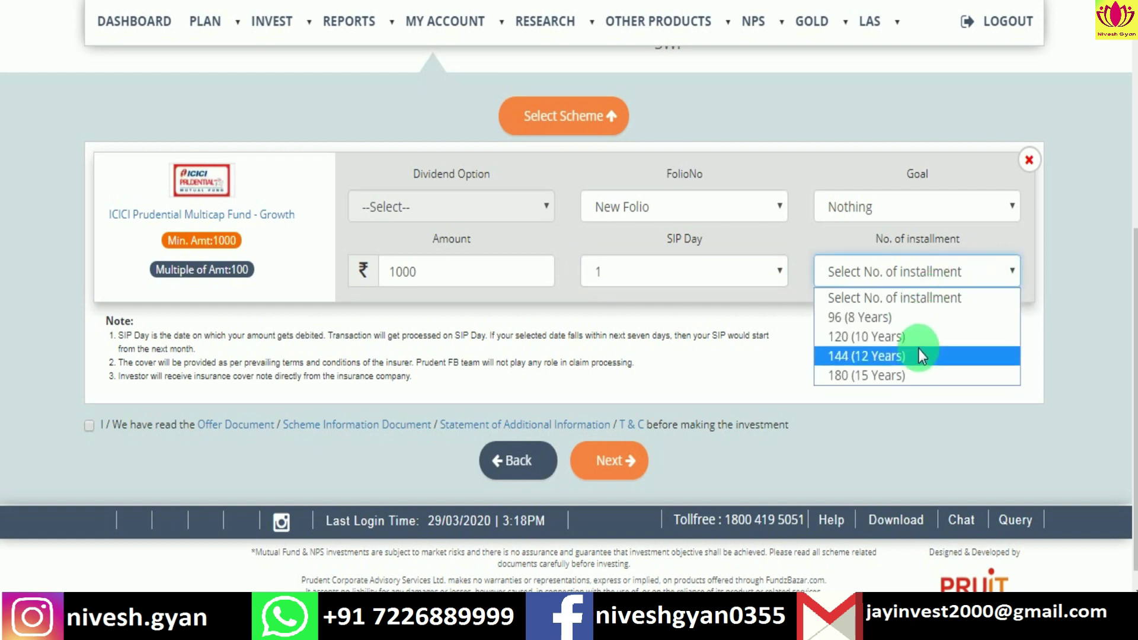
left_click(893, 376)
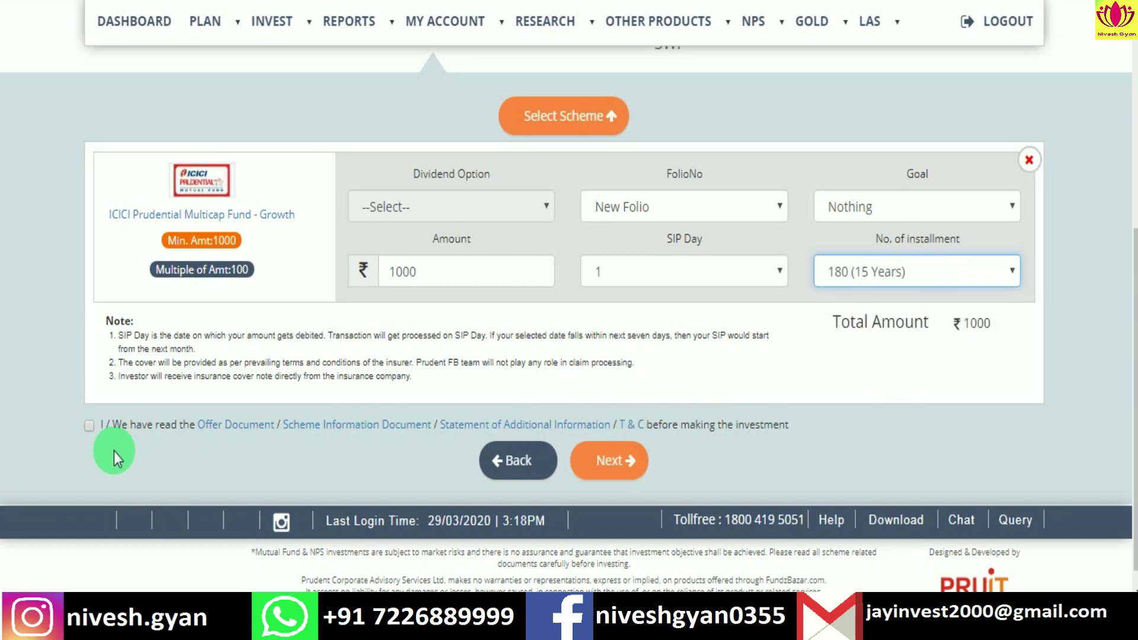
left_click(90, 426)
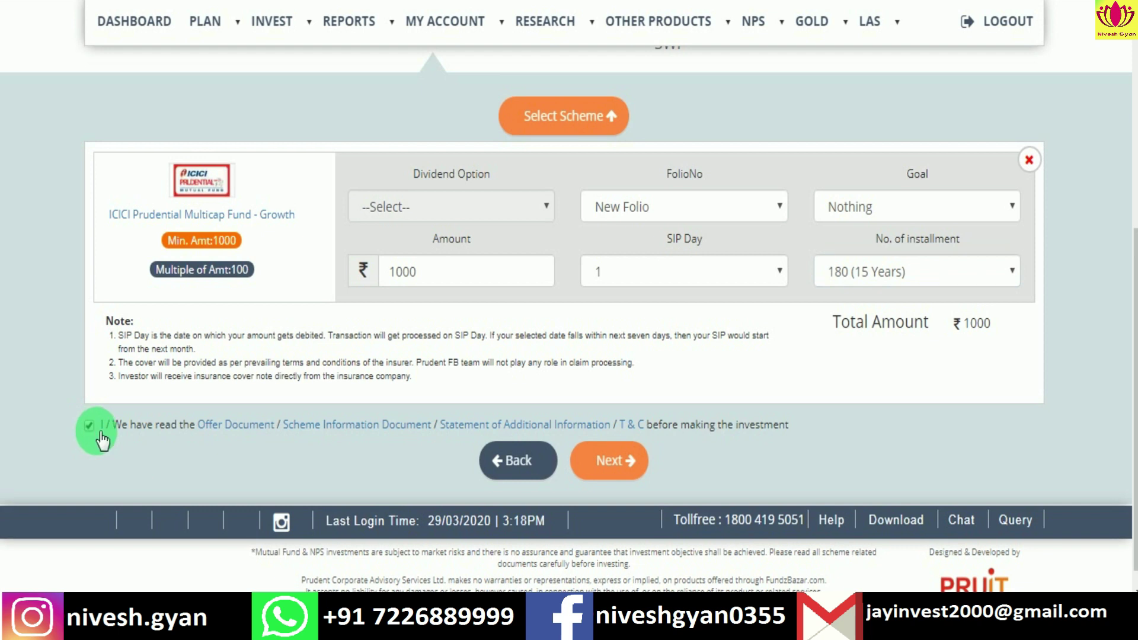
left_click(616, 457)
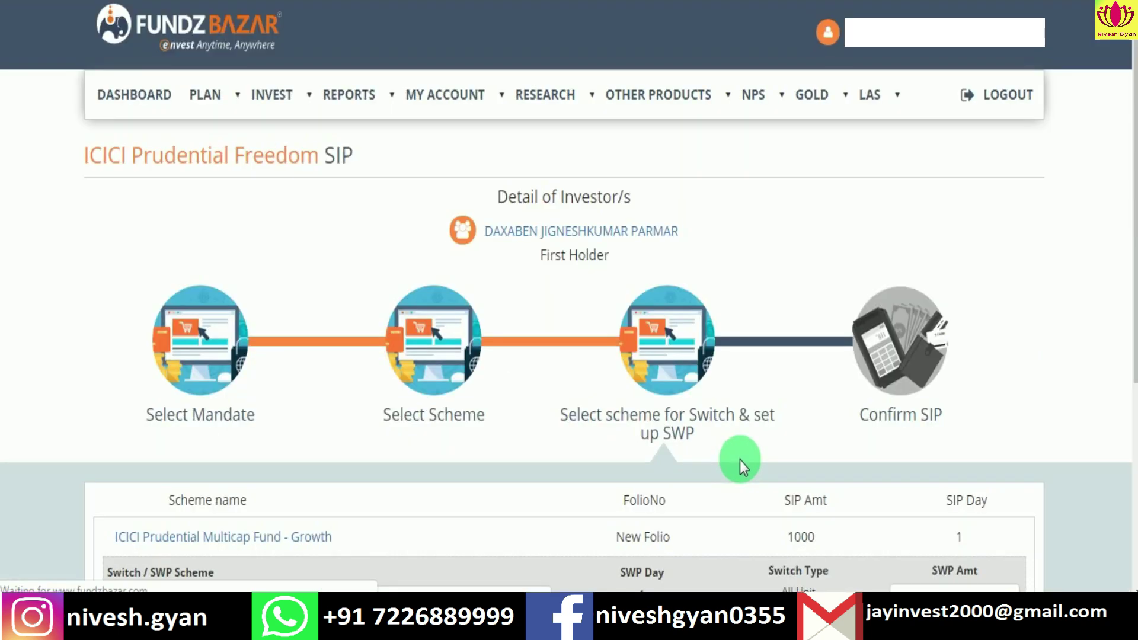
Step: Set ICICI Prudential Asset Allocator Fund (FOF) - Growth as SWP target with ₹3000, and save
scroll(721, 456, "down", 5)
scroll(702, 457, "down", 1)
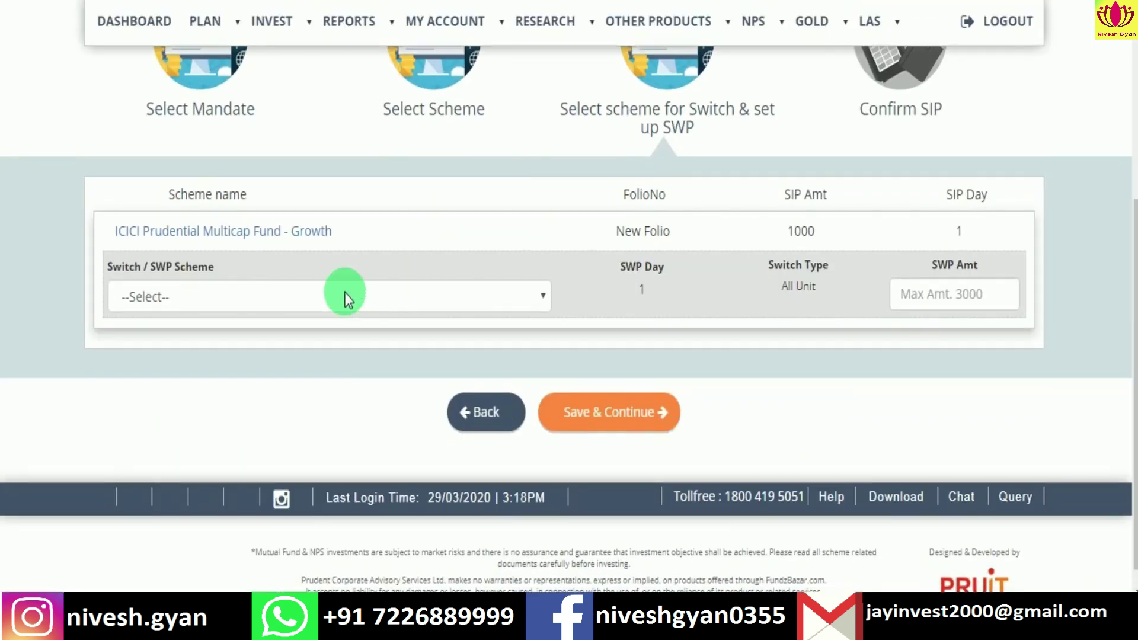
left_click(375, 301)
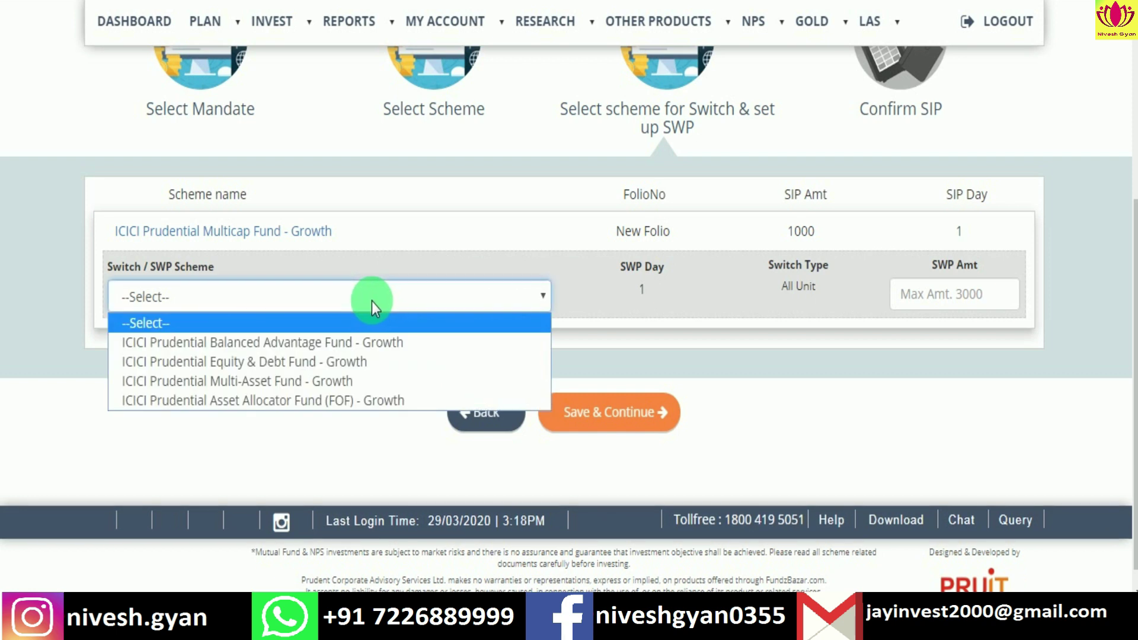
left_click(335, 400)
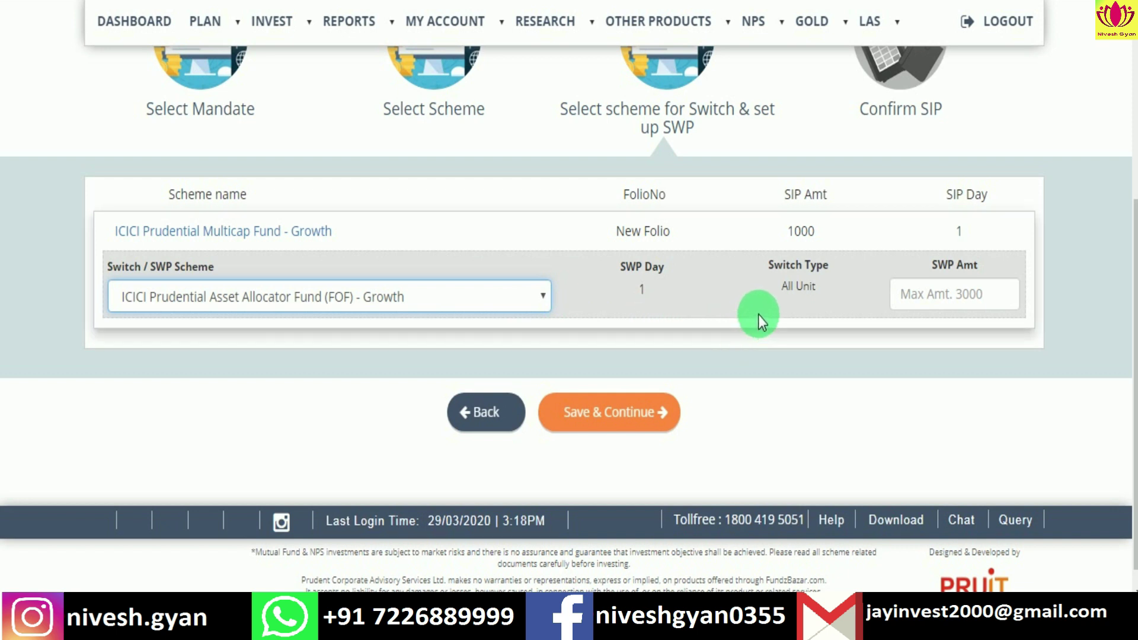
left_click(939, 300)
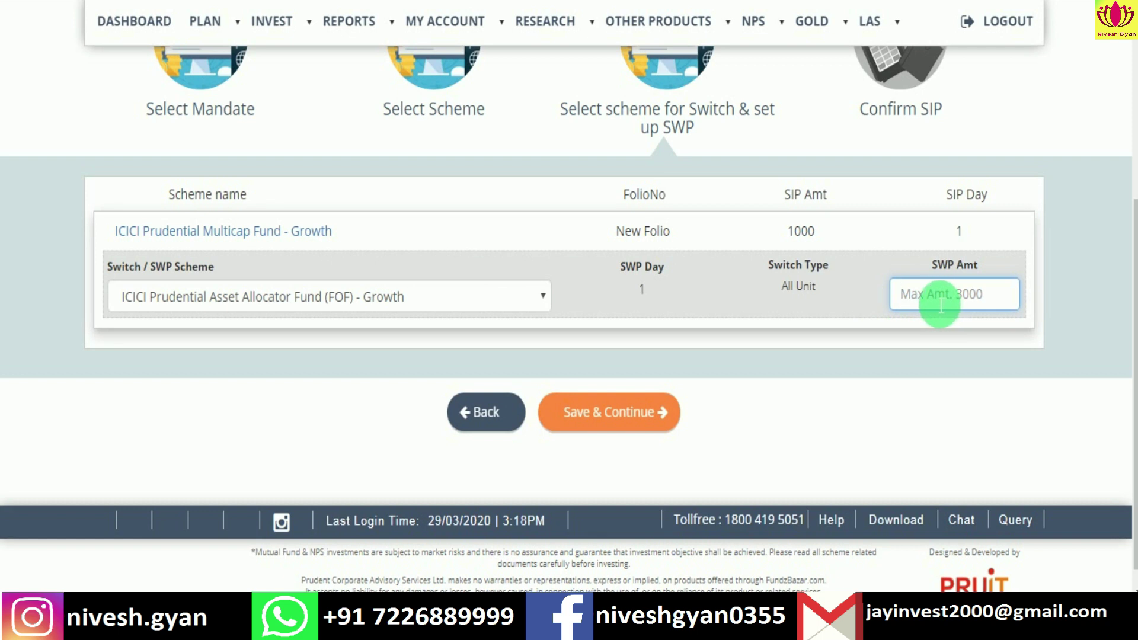
type("3000")
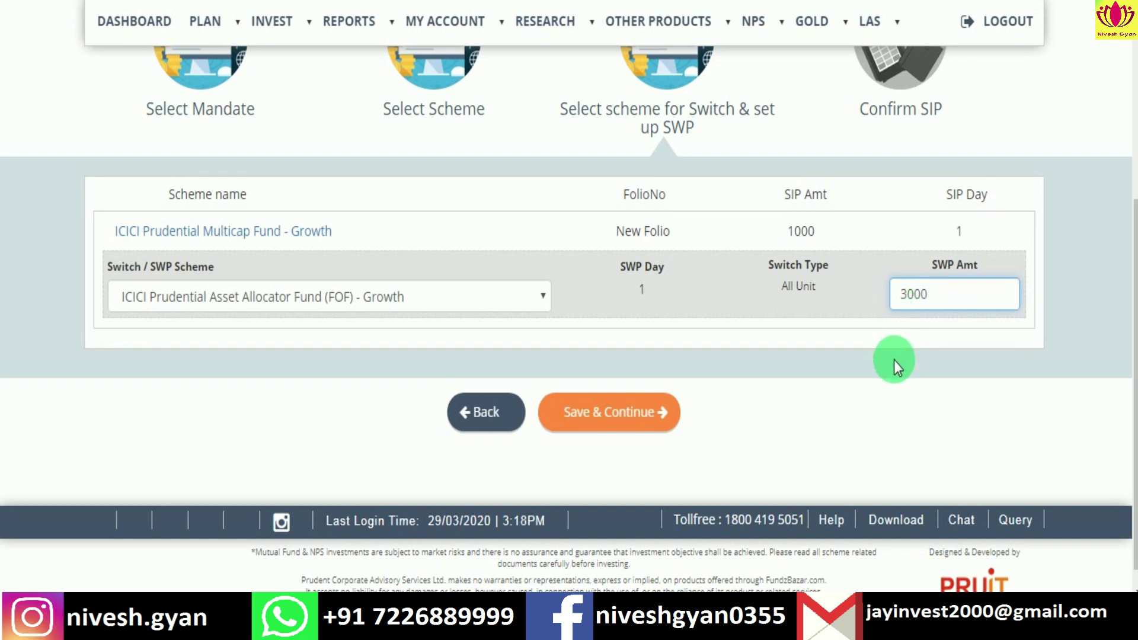
left_click(617, 421)
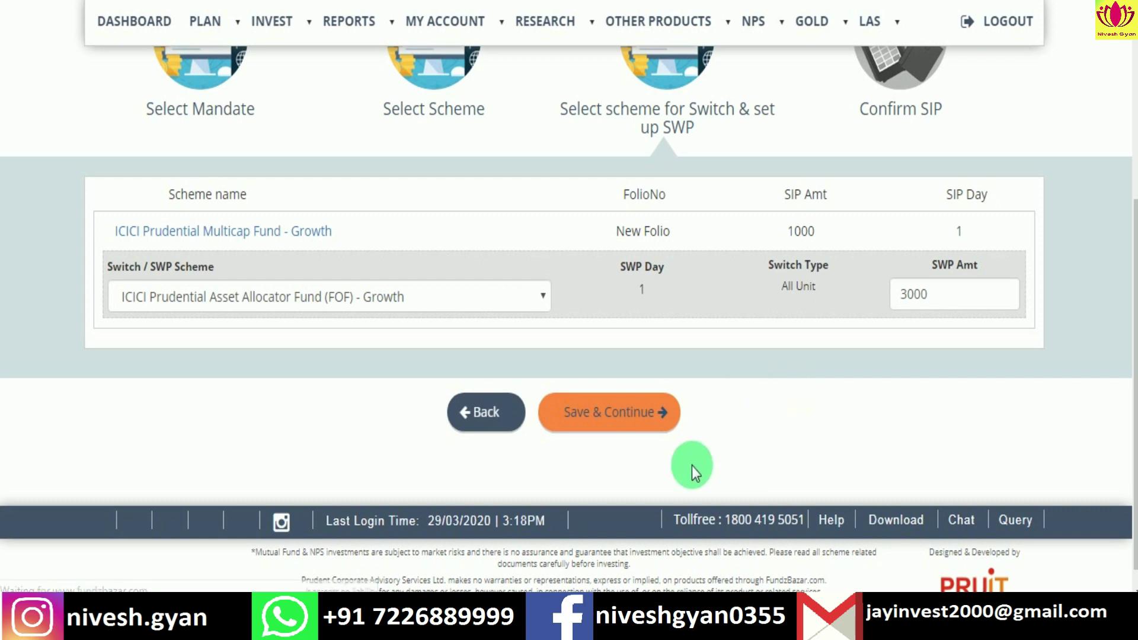
scroll(698, 435, "down", 5)
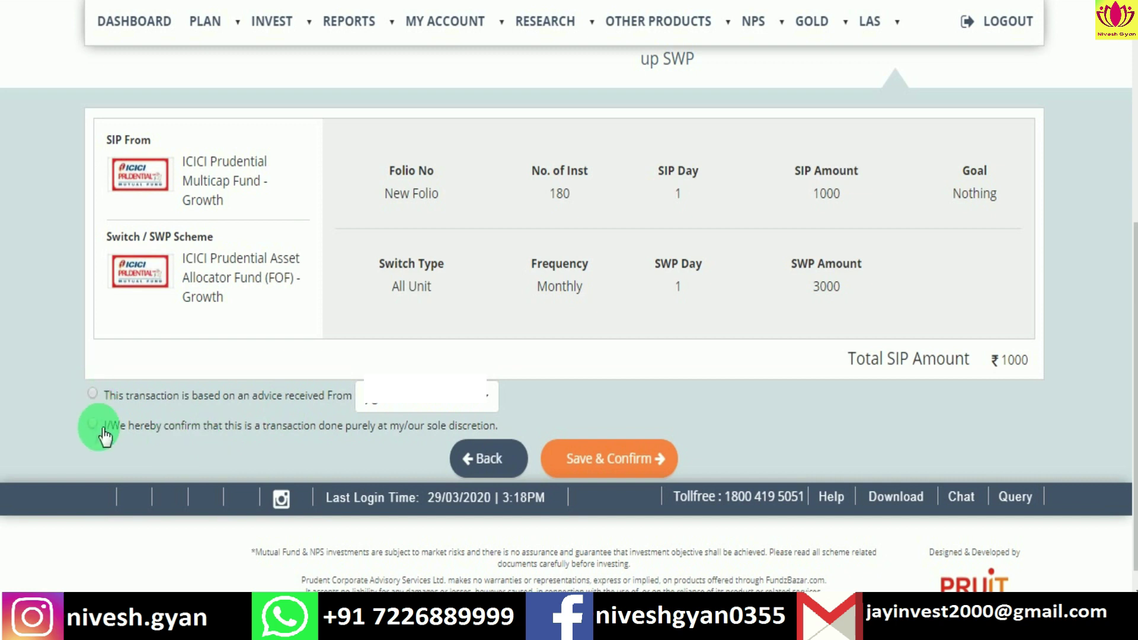
Step: Accept the advice declaration, submit the SIP with SWP, and verify the one-time password
left_click(92, 393)
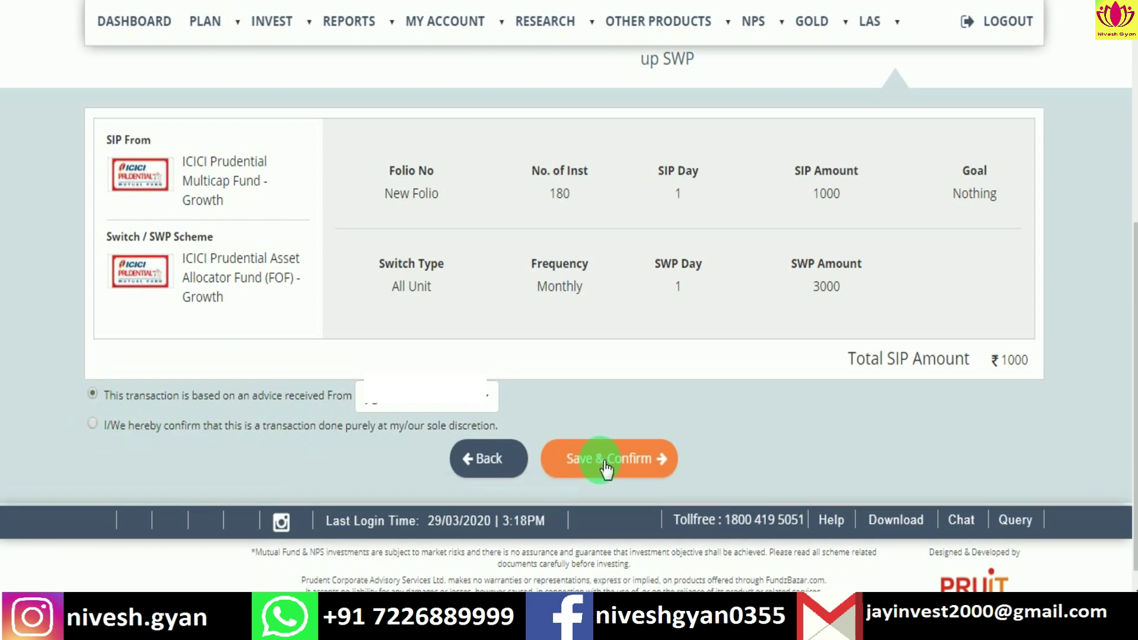
left_click(629, 475)
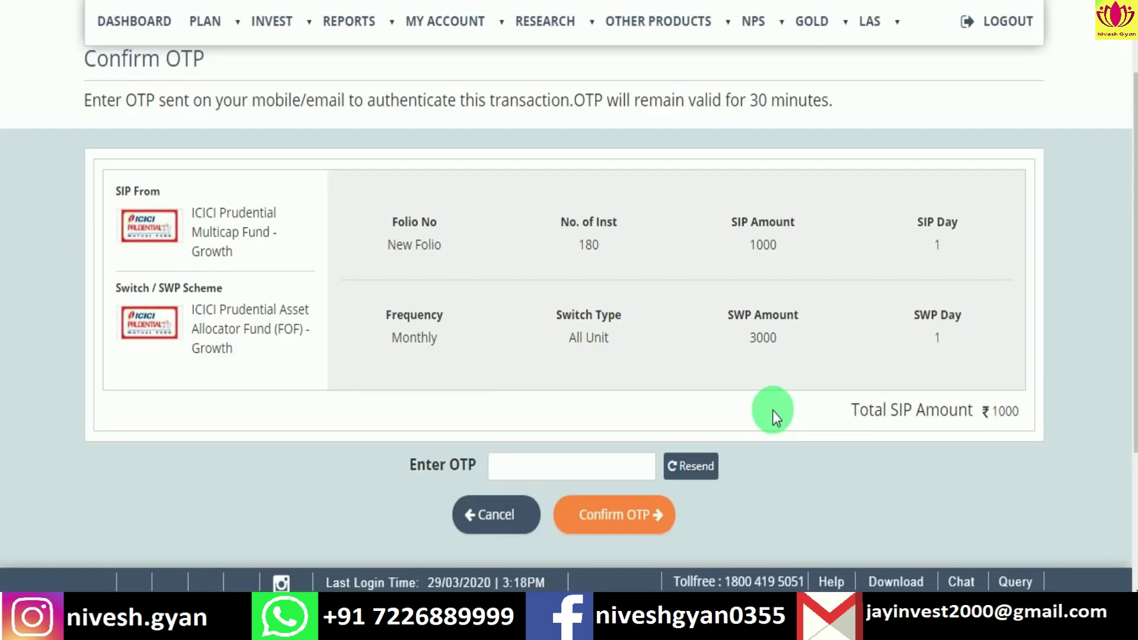
left_click(609, 474)
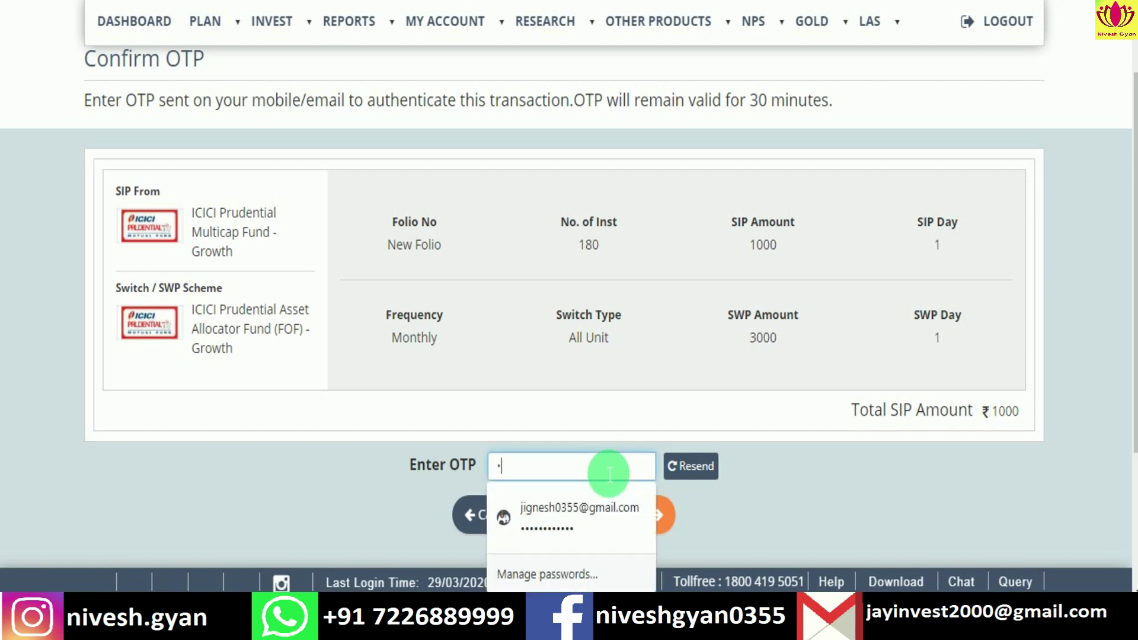
type("••••••")
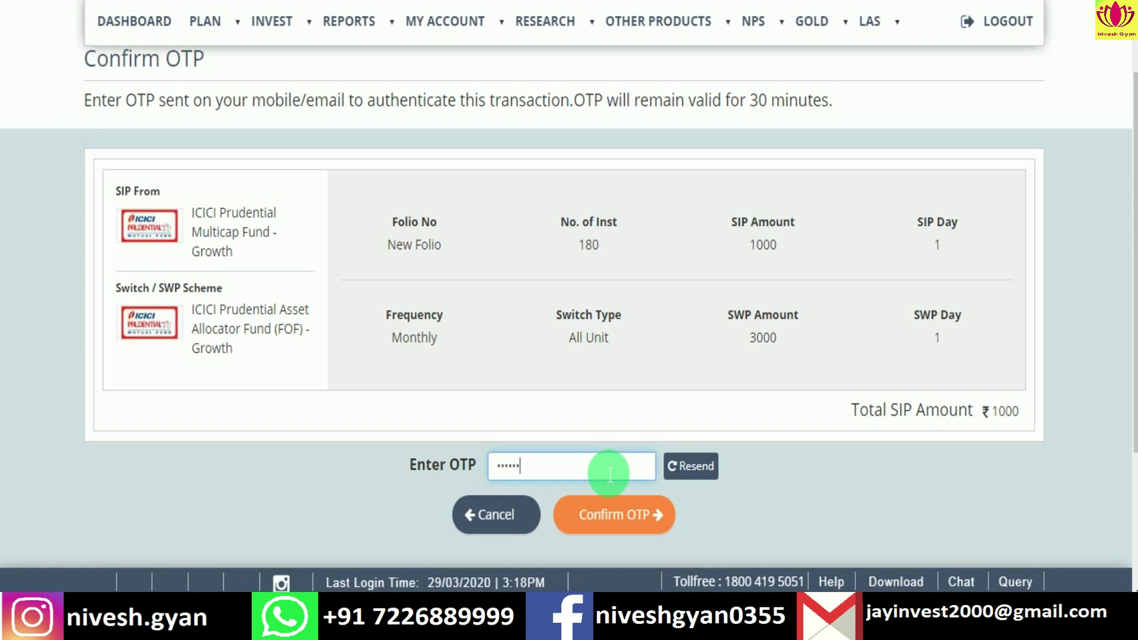
left_click(615, 517)
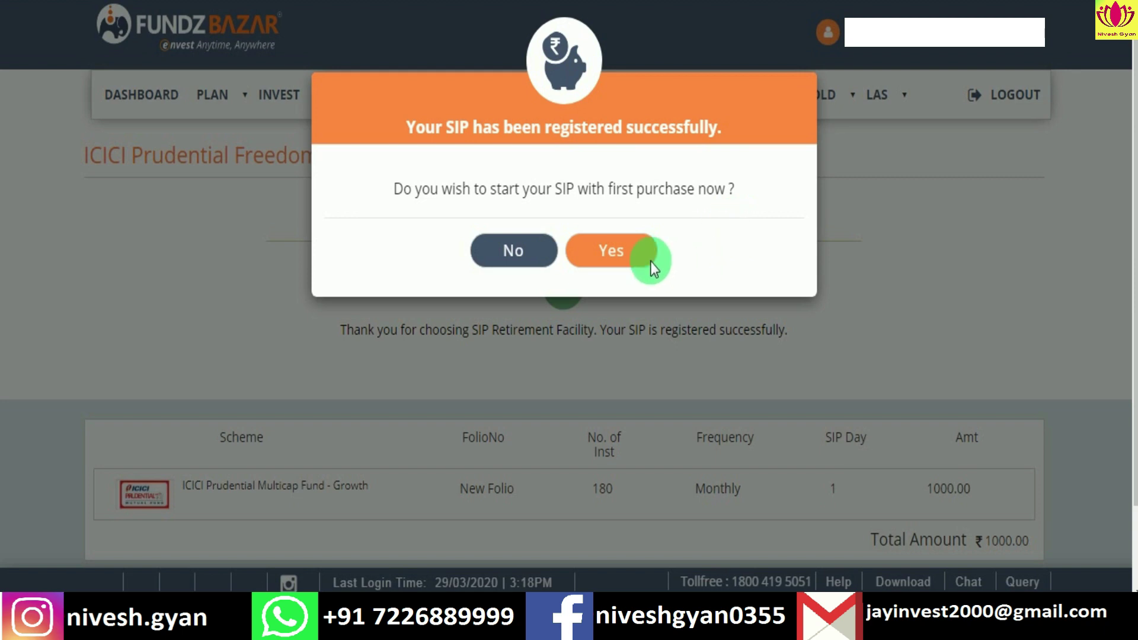
Step: Start the first ₹1000 purchase now, paying via Easy Pay using the bank mandate
left_click(619, 255)
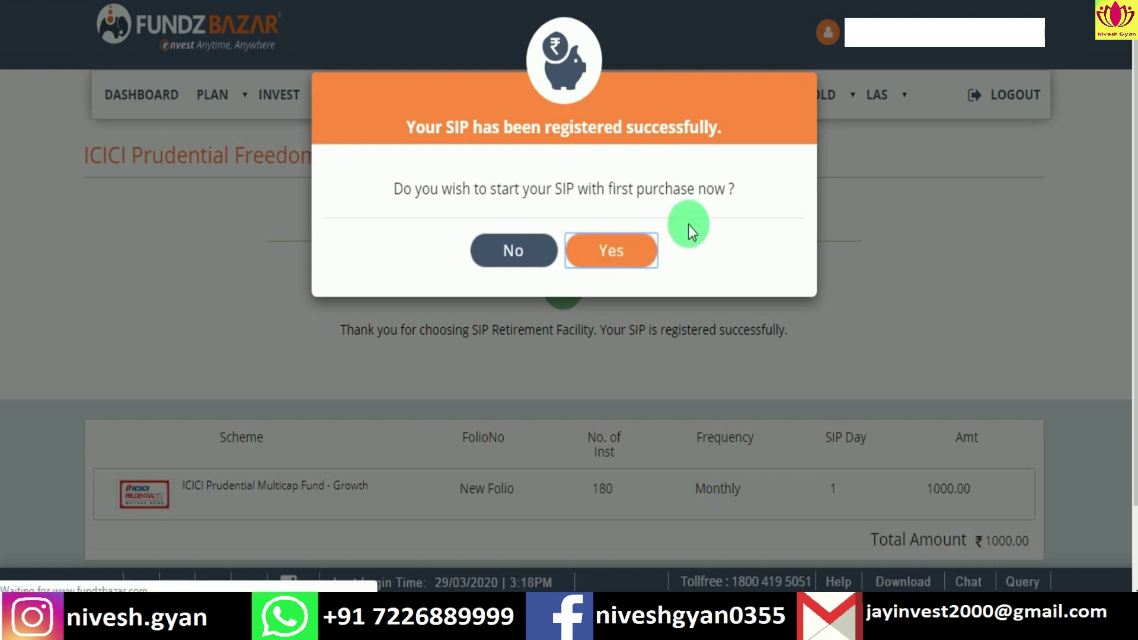
scroll(617, 272, "down", 5)
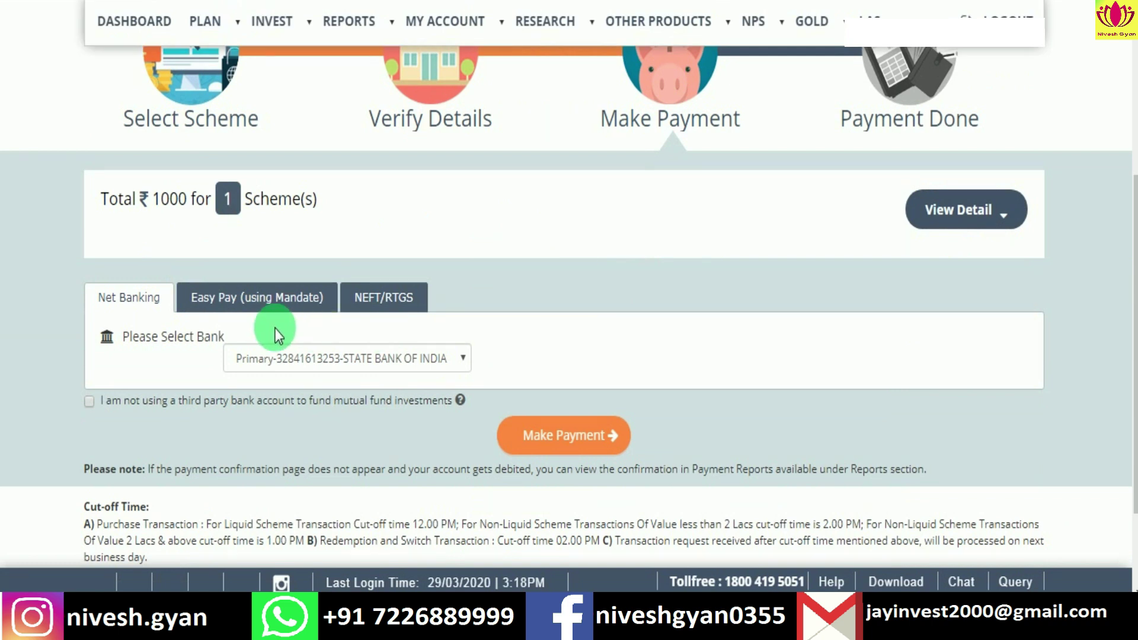
left_click(257, 301)
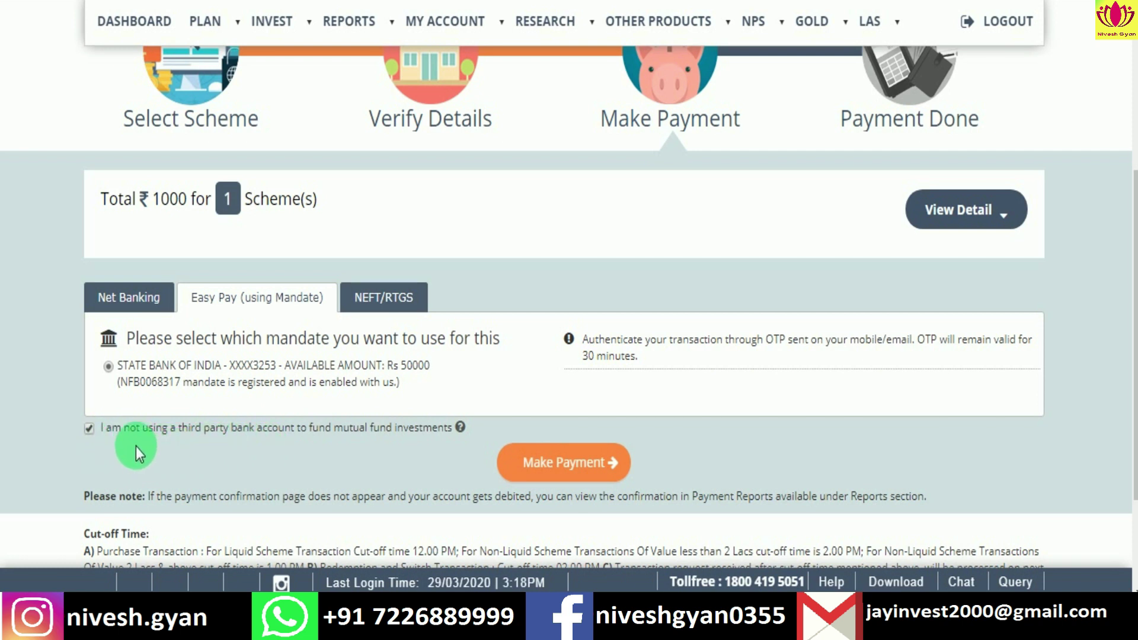
left_click(540, 462)
Step: Enter and confirm the payment OTP, initiating the ₹1000 Multicap transaction
left_click(559, 424)
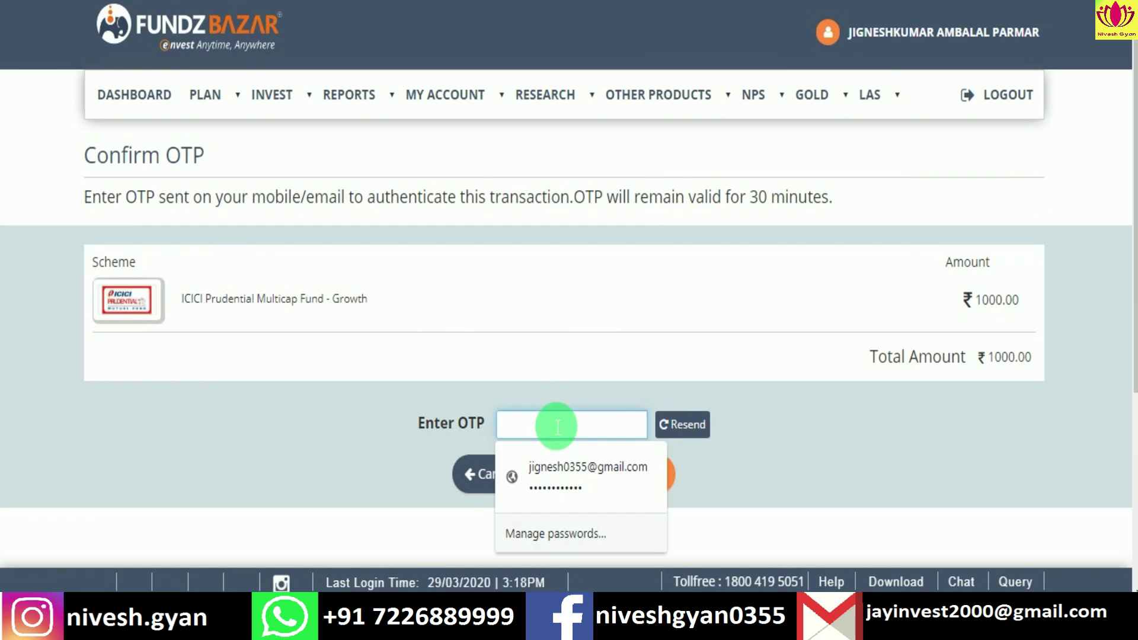
type("1111")
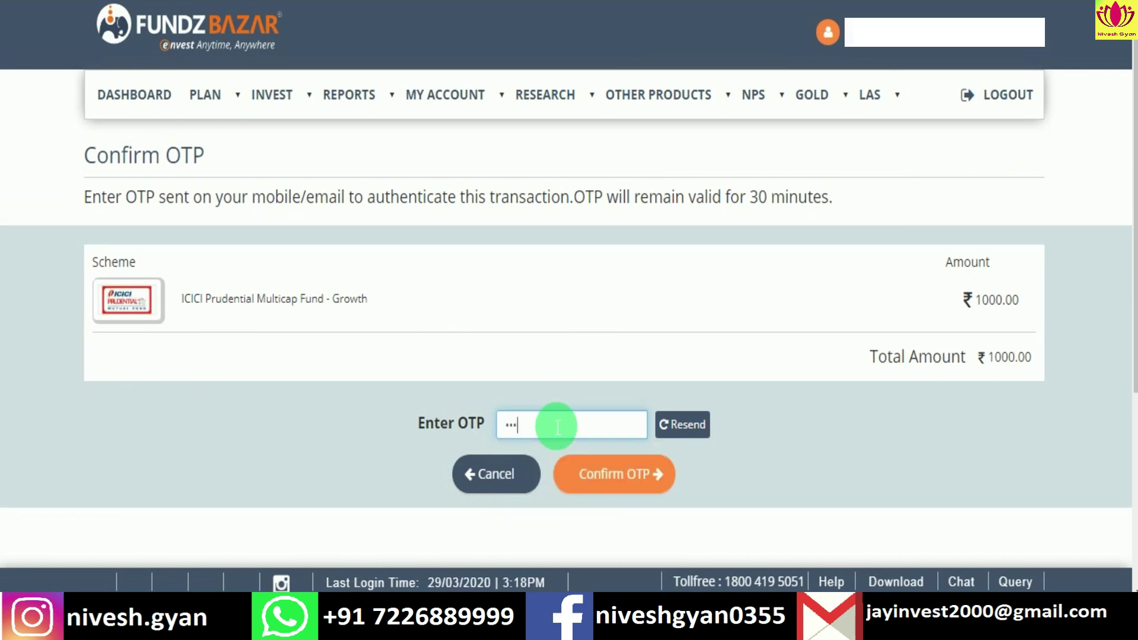
type("11")
left_click(599, 475)
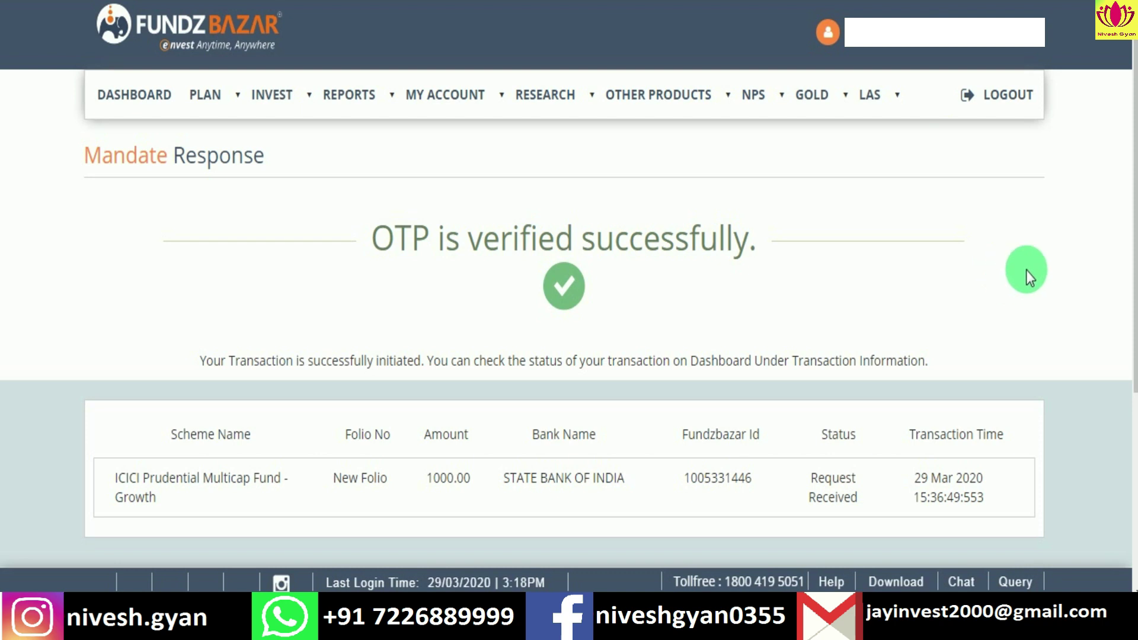
scroll(925, 291, "down", 2)
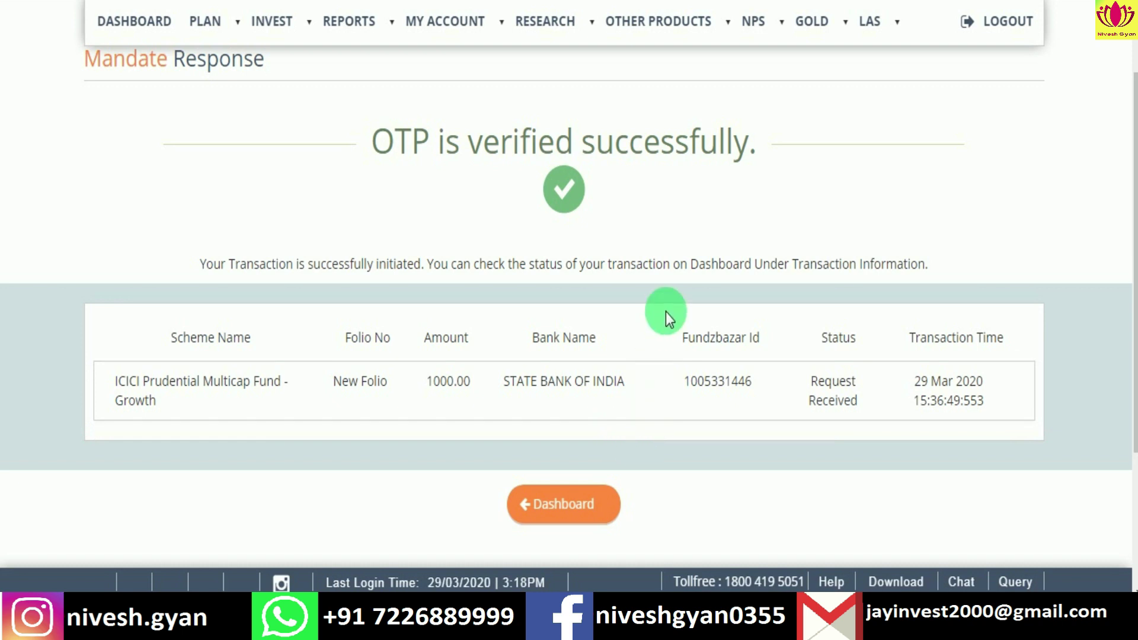
Step: On the dashboard, check Transaction Under Process for the ₹1000 Multicap eSIP
left_click(569, 506)
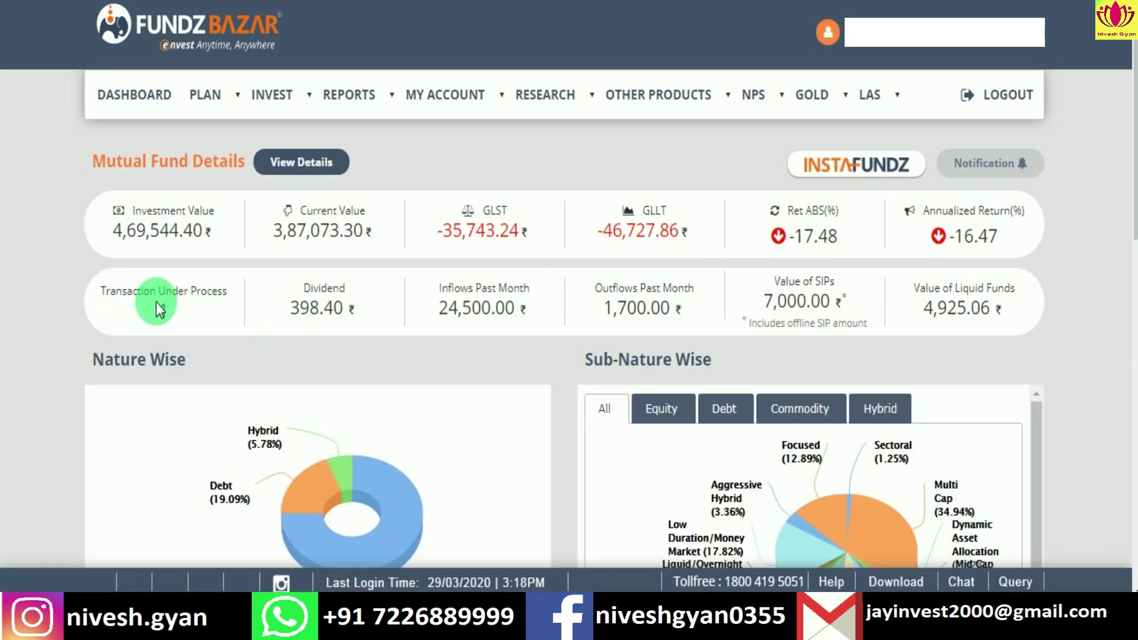
scroll(157, 303, "down", 10)
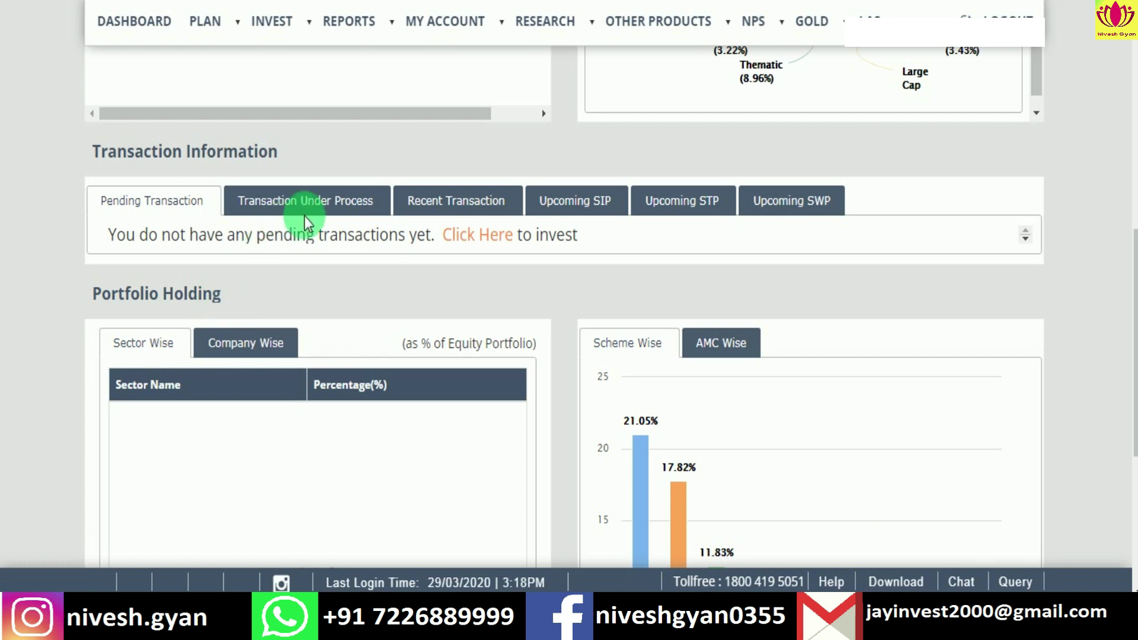
left_click(314, 207)
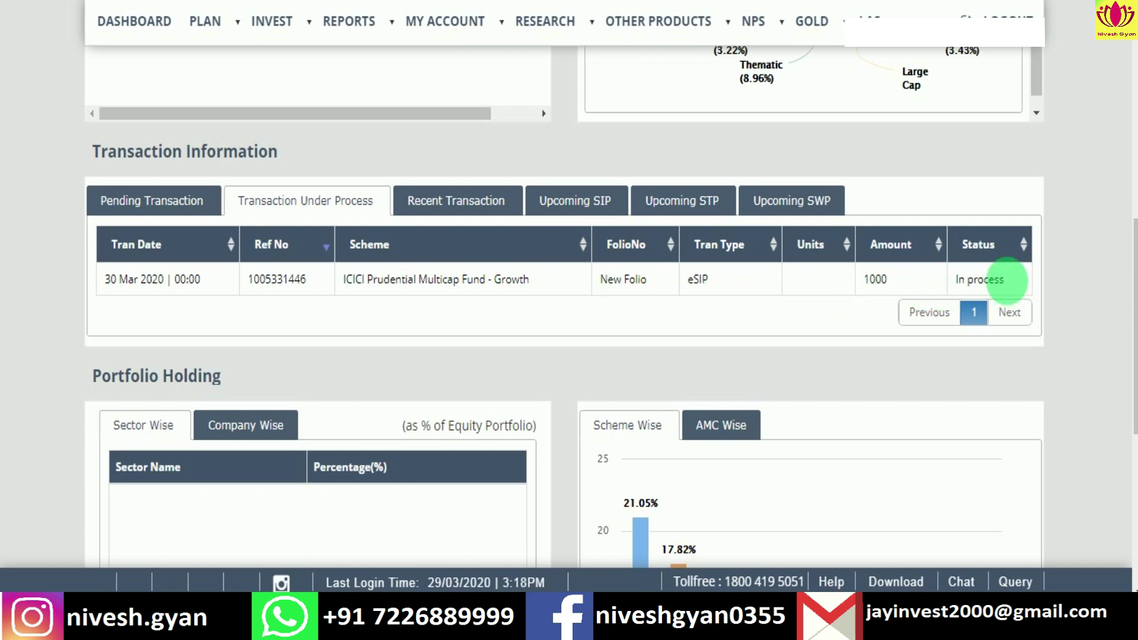
scroll(499, 382, "up", 8)
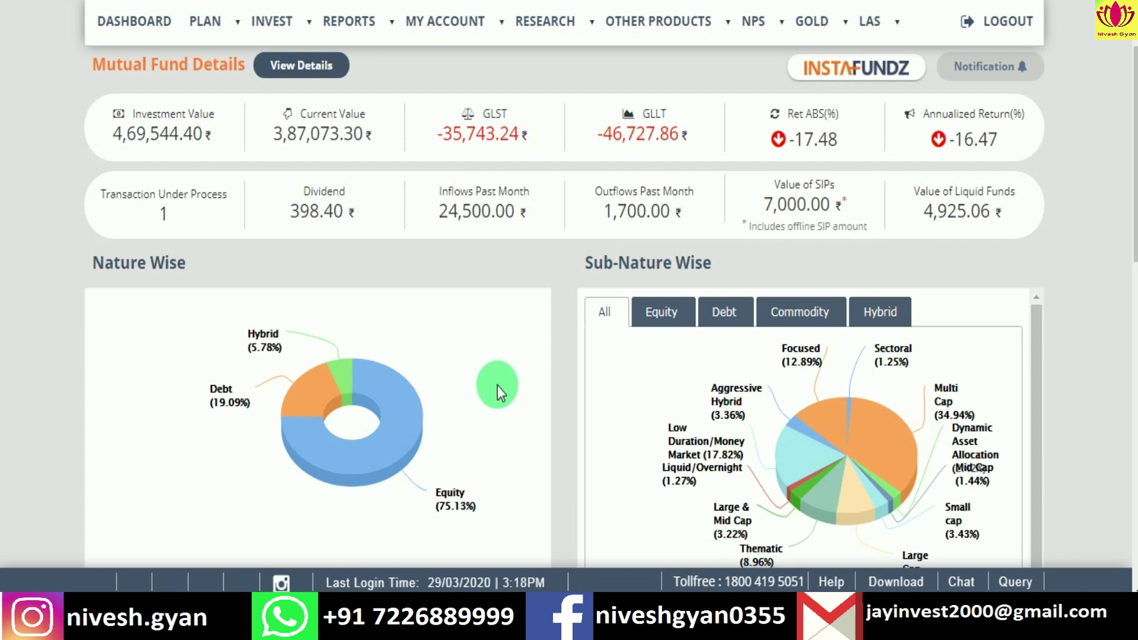
left_click(277, 22)
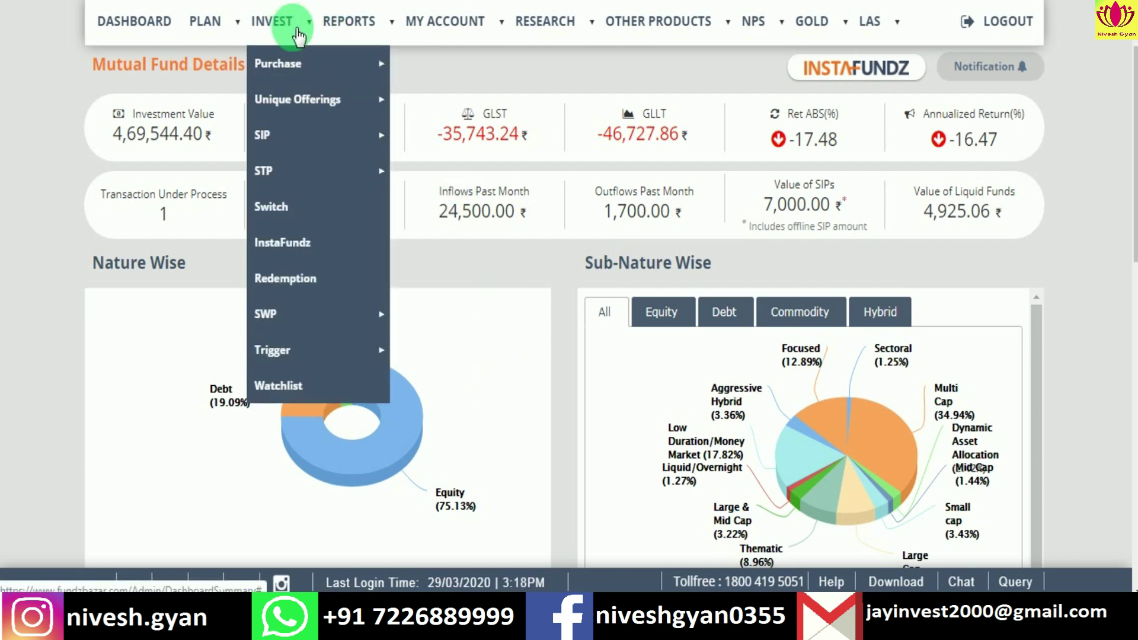
mouse_move(321, 65)
mouse_move(374, 143)
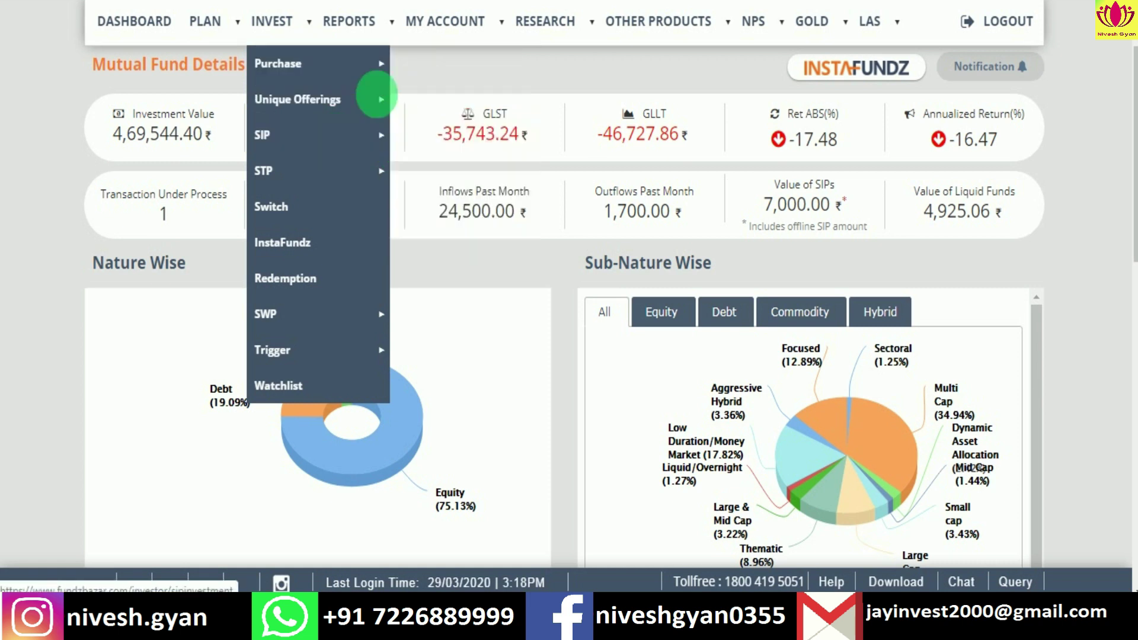
mouse_move(370, 74)
left_click(412, 69)
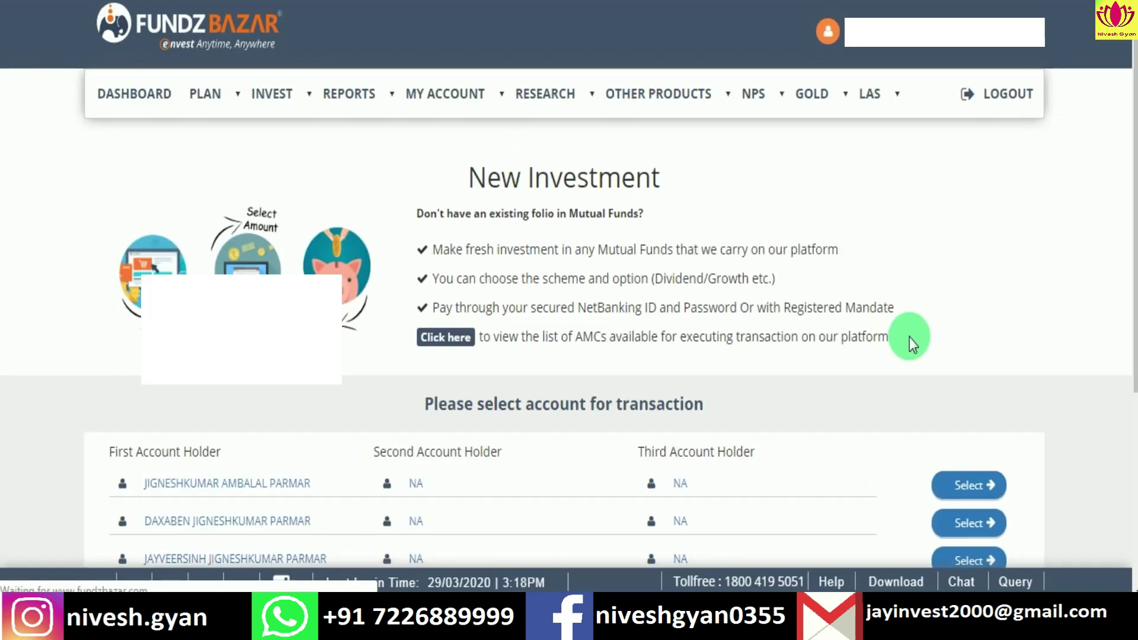
scroll(909, 337, "down", 3)
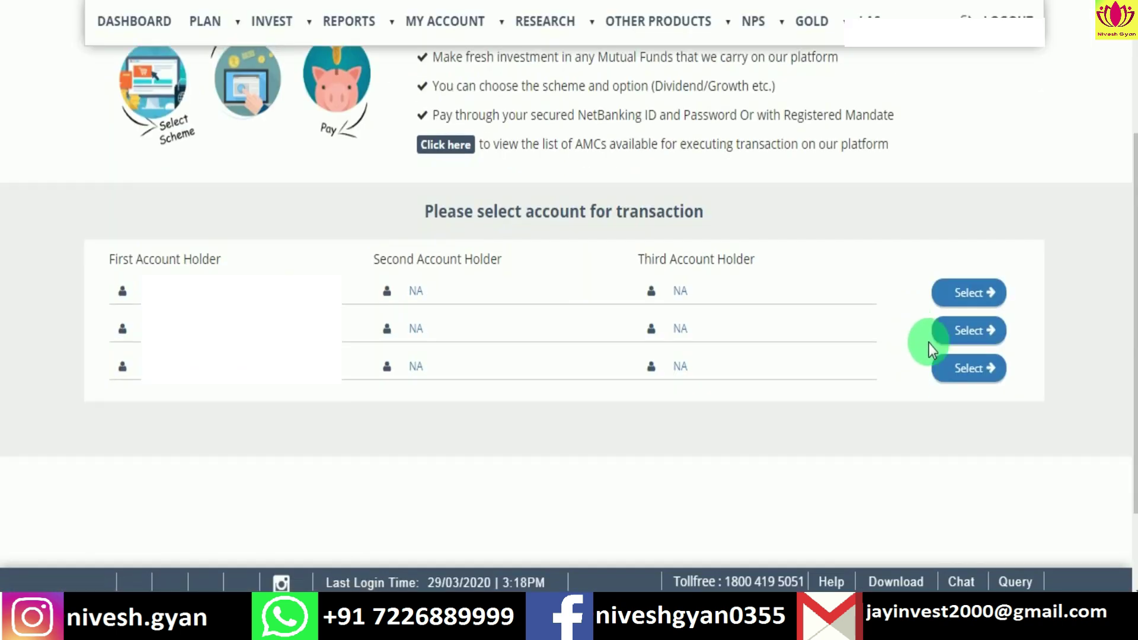
left_click(970, 292)
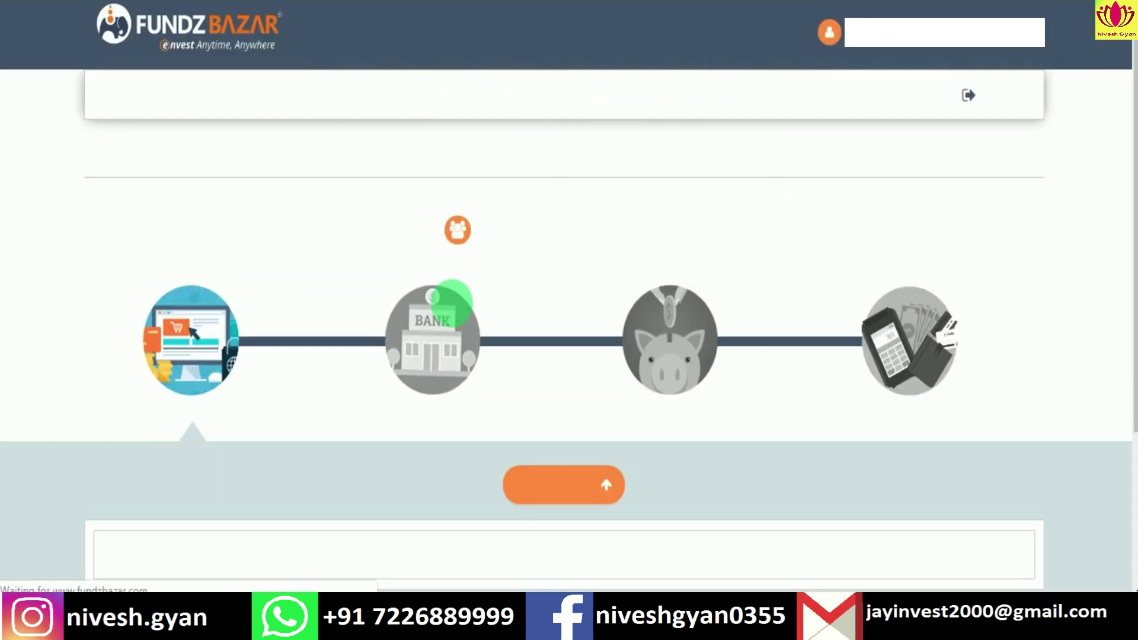
scroll(562, 379, "down", 2)
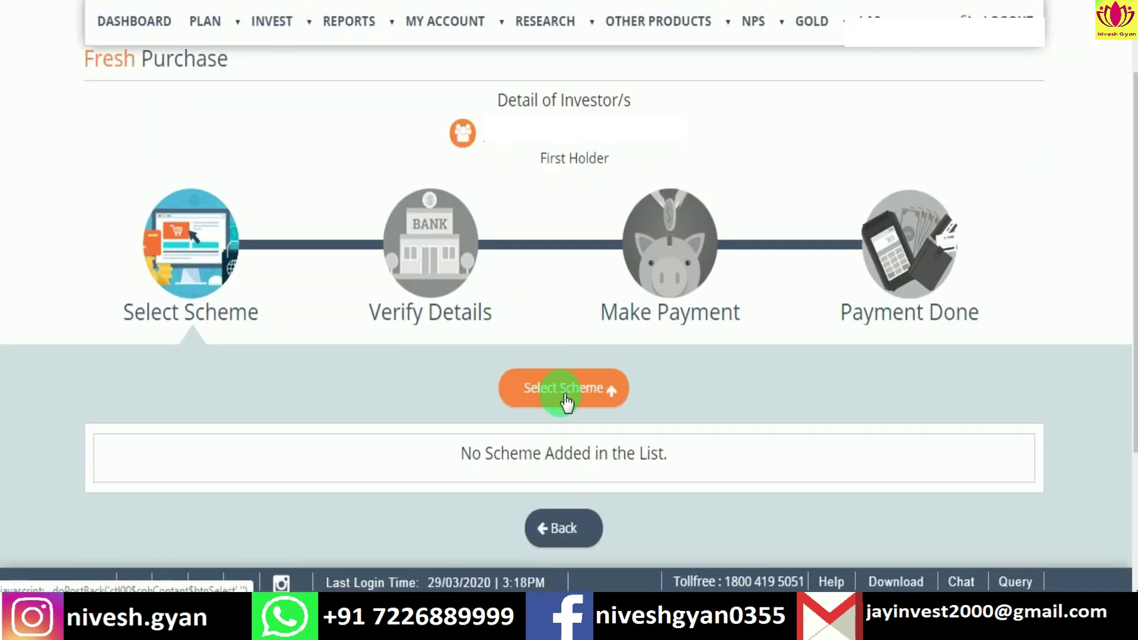
left_click(557, 384)
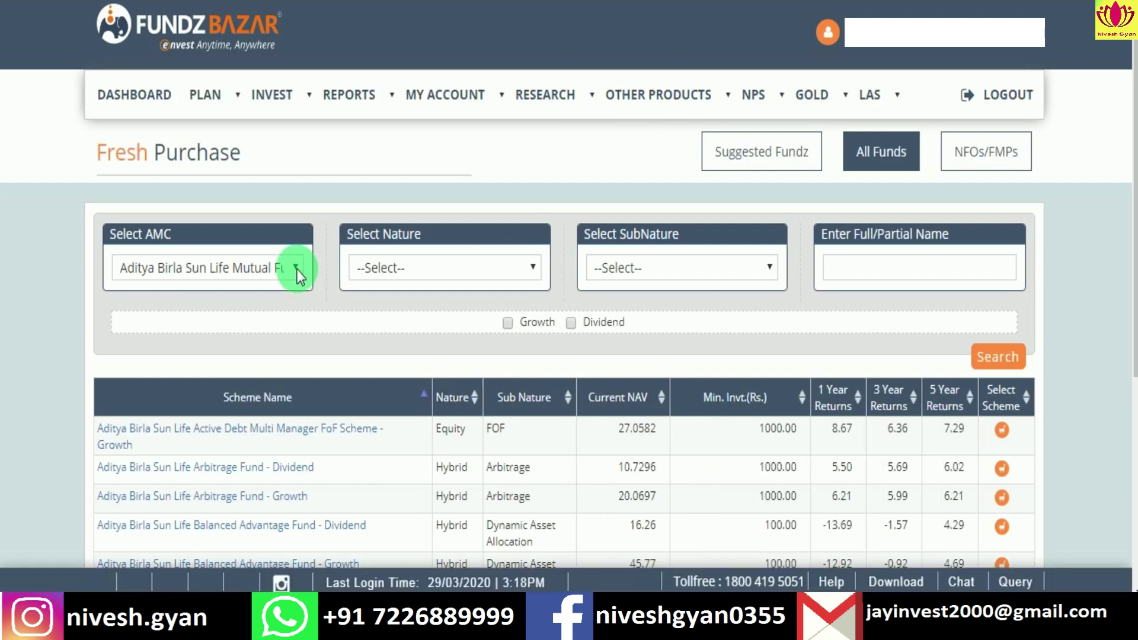
left_click(296, 268)
scroll(232, 159, "down", 1)
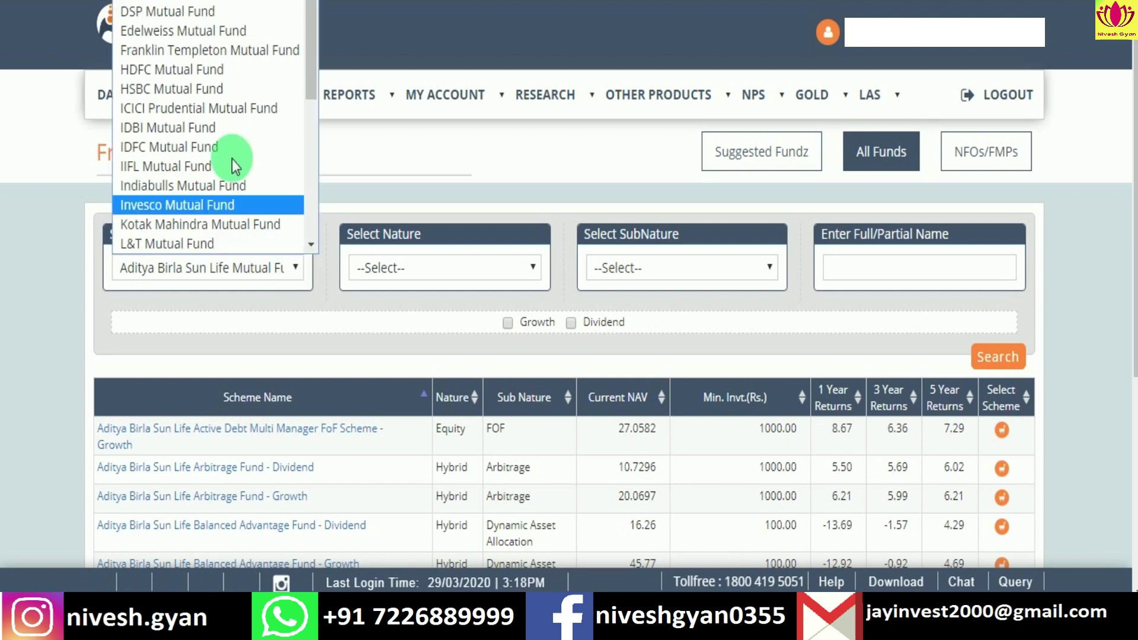
scroll(222, 136, "up", 1)
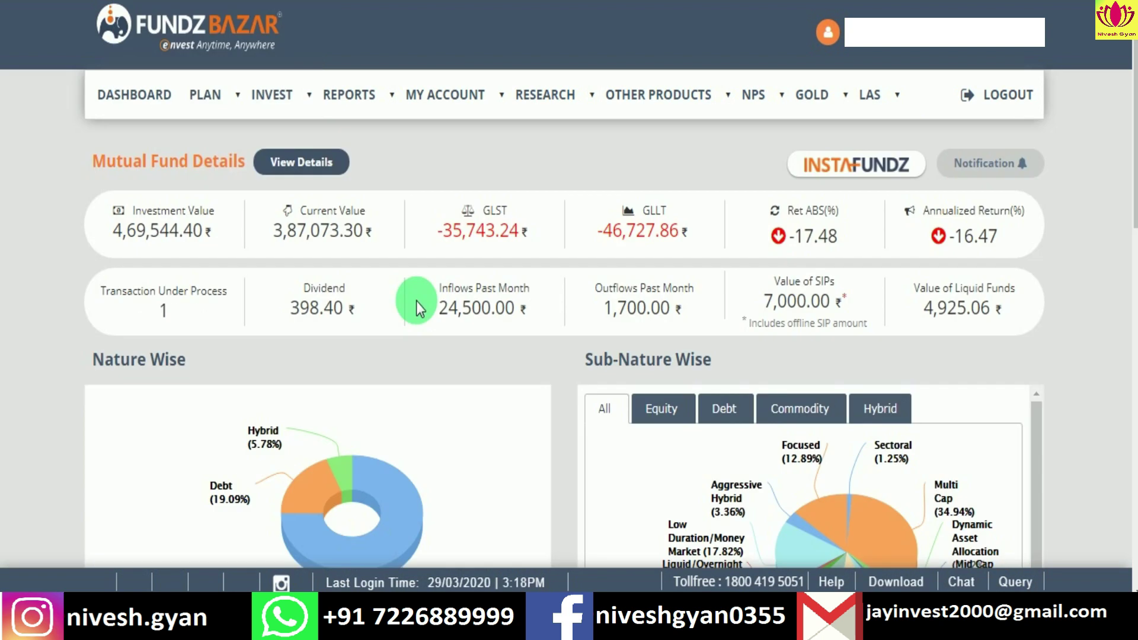
Step: Show the NPS and GOLD menus, then the Bond options under OTHER PRODUCTS
mouse_move(791, 98)
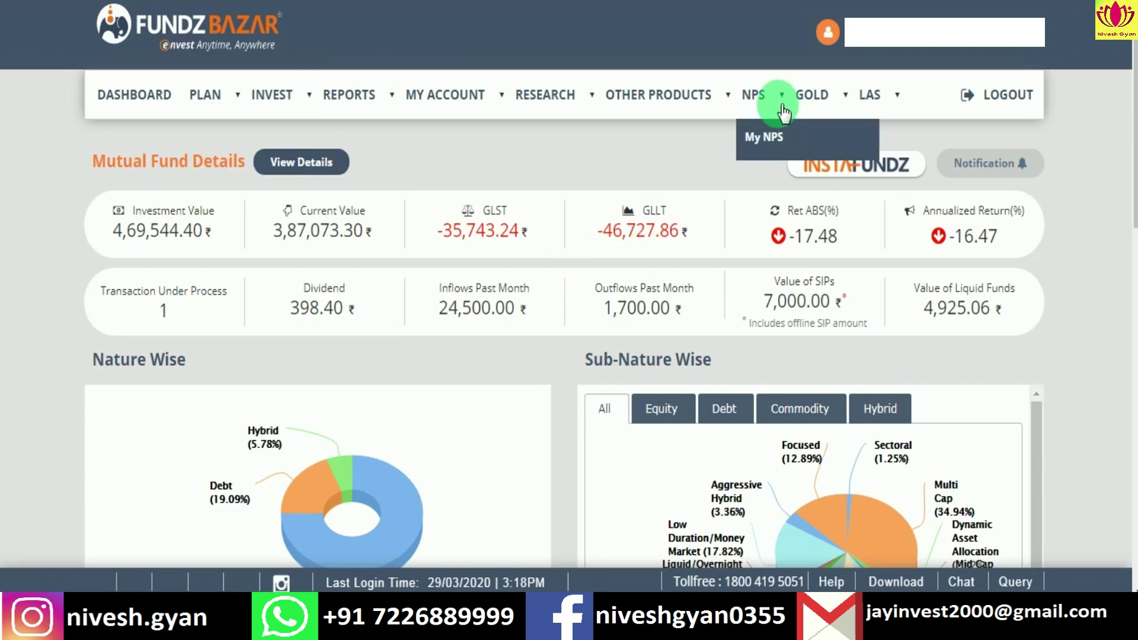
mouse_move(846, 97)
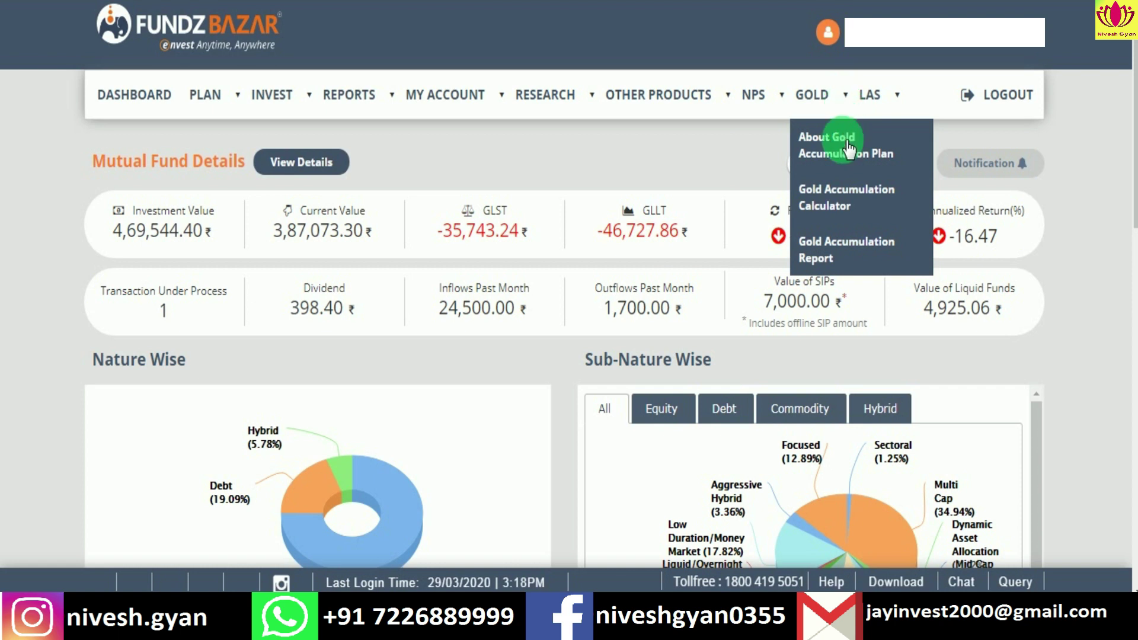
mouse_move(723, 98)
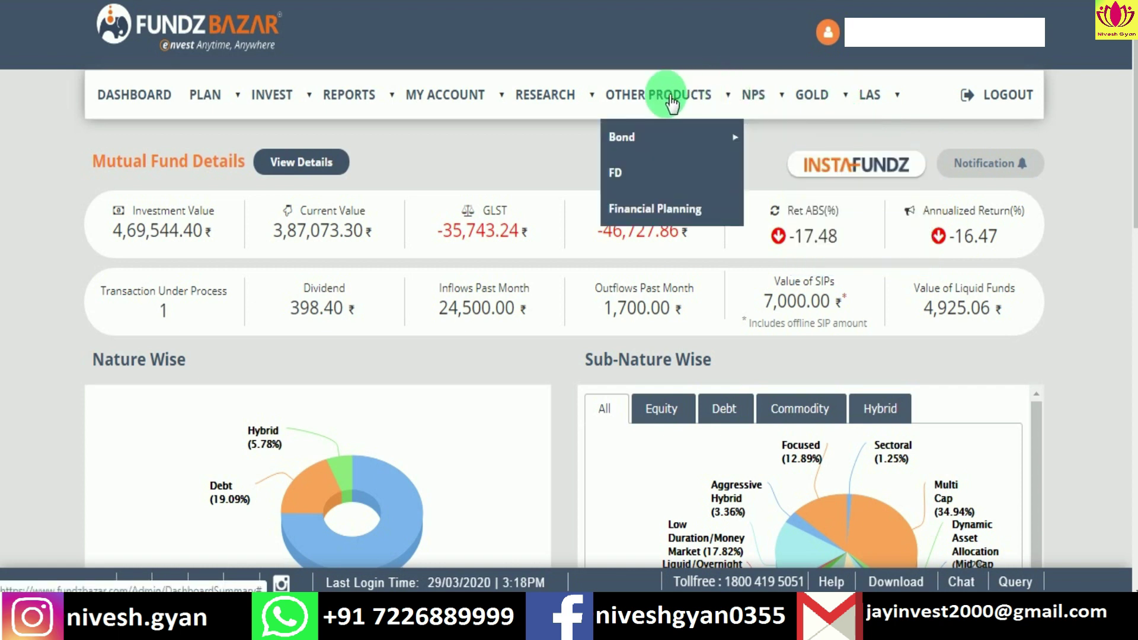
mouse_move(698, 144)
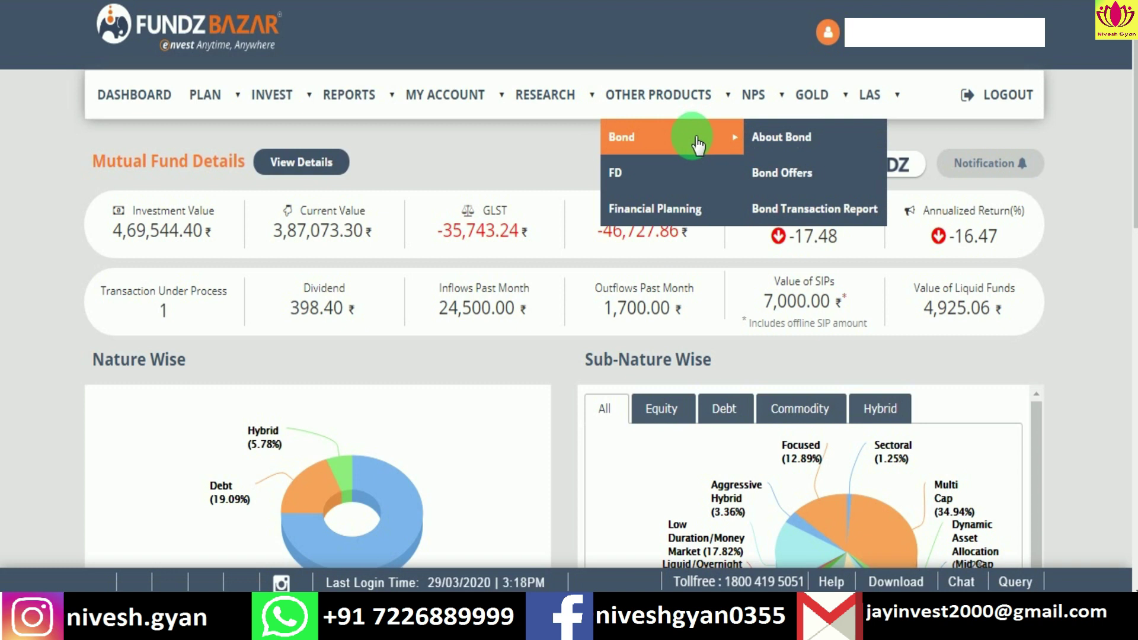